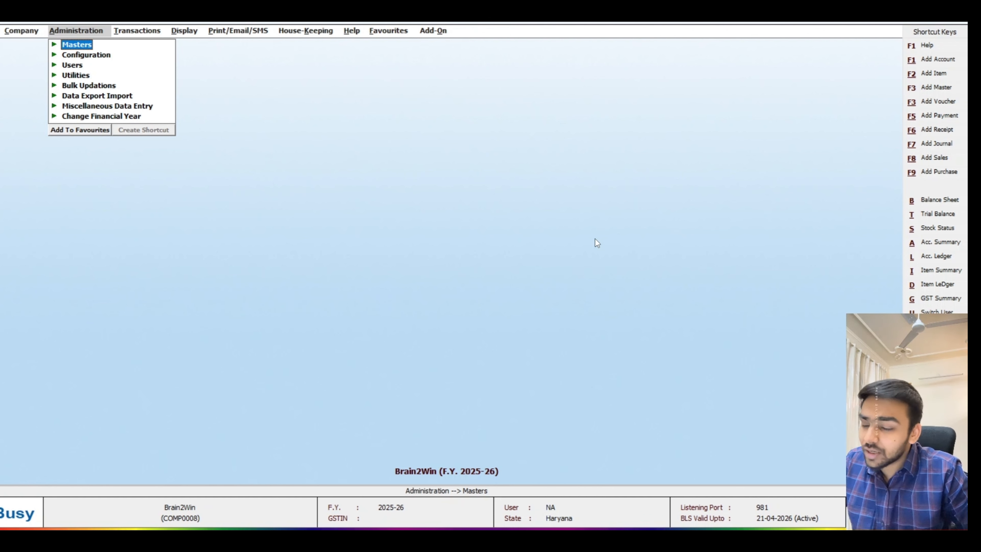
# Step: Open the Inventory settings under the company's Features / Options configuration
pyautogui.press('Down')
pyautogui.press('Return')
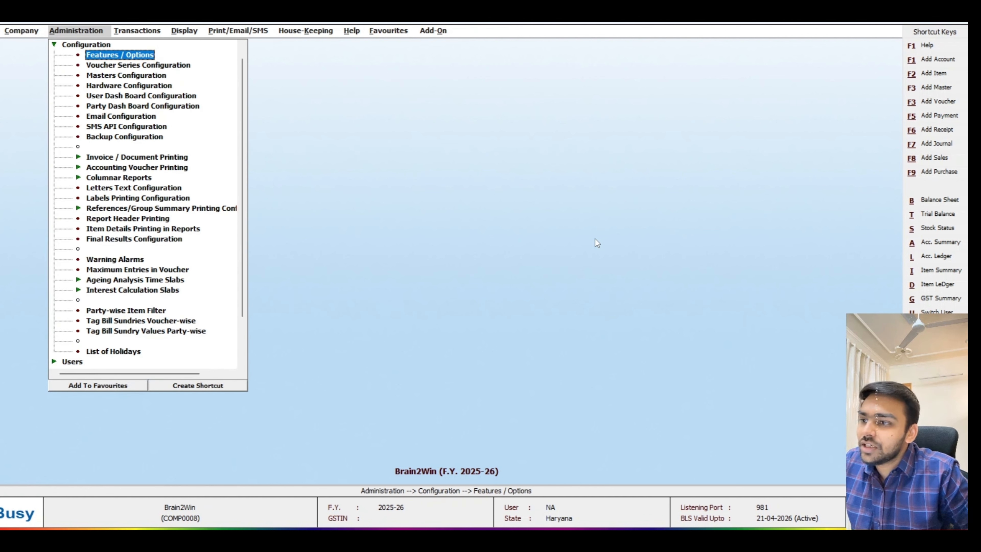
pyautogui.press('Down')
pyautogui.press('Up')
pyautogui.press('Return')
pyautogui.press('Down')
pyautogui.press('Down')
pyautogui.press('Down')
pyautogui.press('Down')
pyautogui.press('Return')
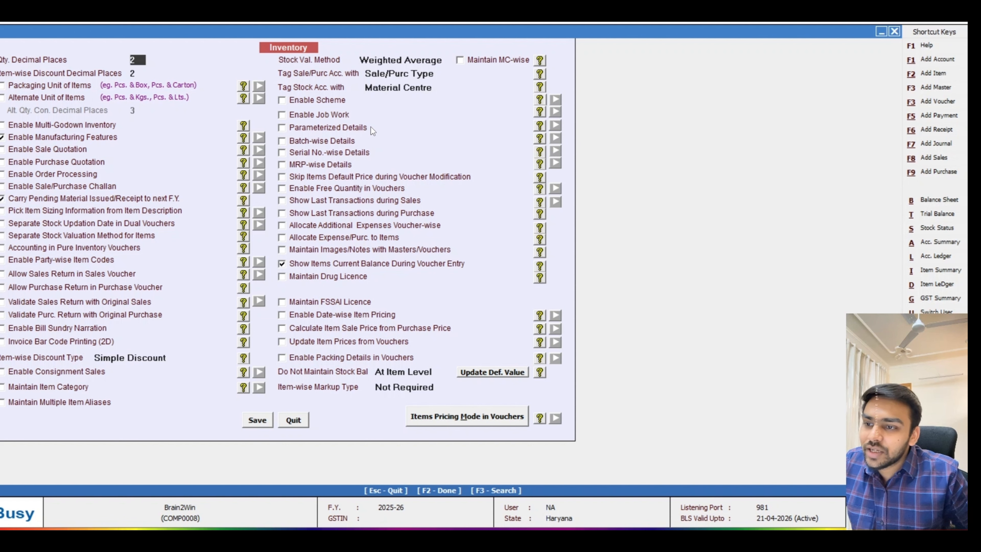
# Step: Enable Parameterized Details, set the number of parameters to 3, and open their configuration
pyautogui.click(338, 126)
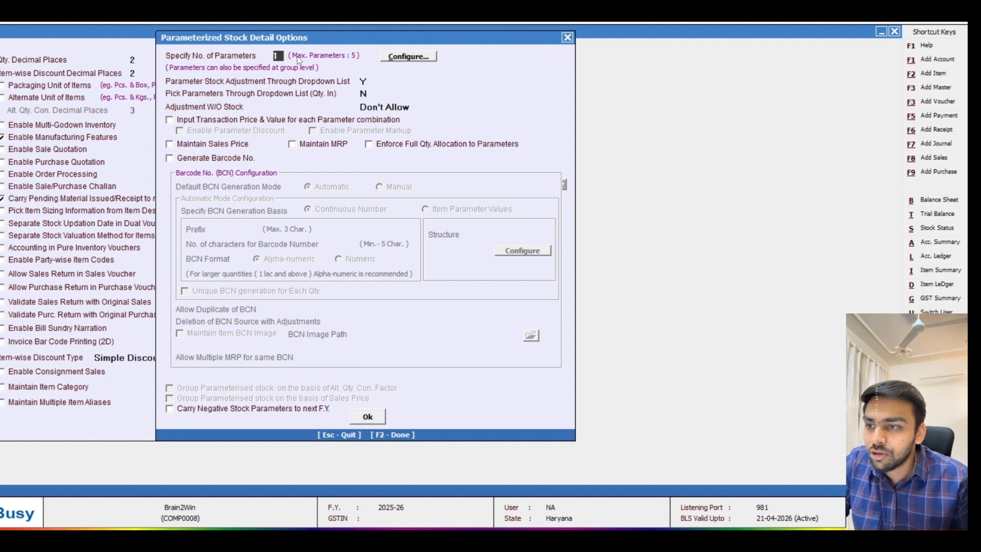
pyautogui.press('Return')
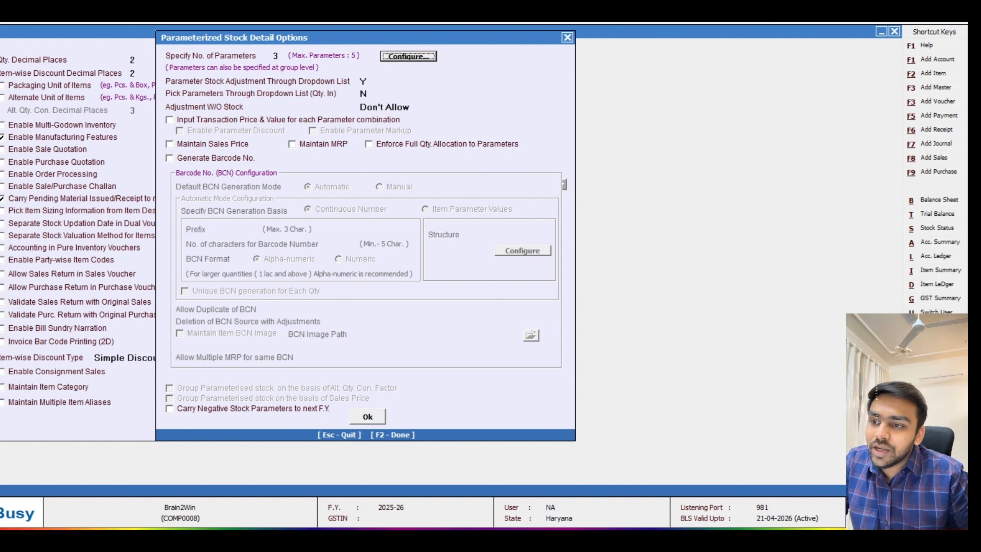
pyautogui.press('Return')
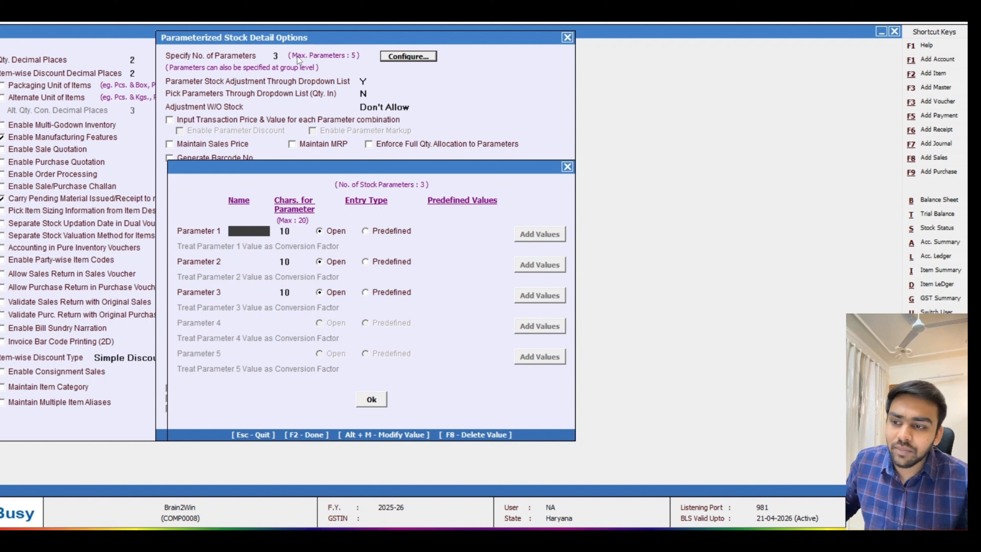
# Step: Name Parameter 1 Design and set its character limit to 20
pyautogui.write('design')
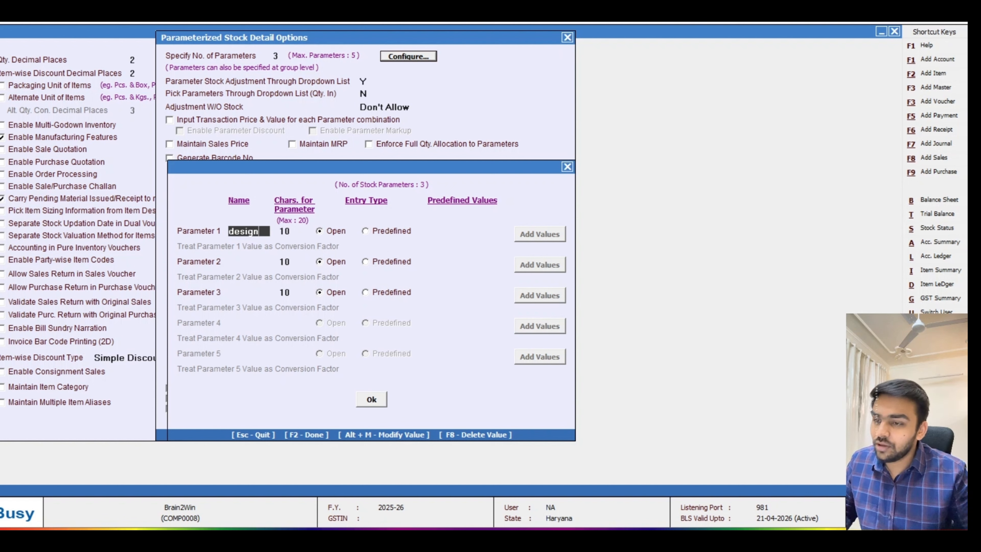
pyautogui.press('Return')
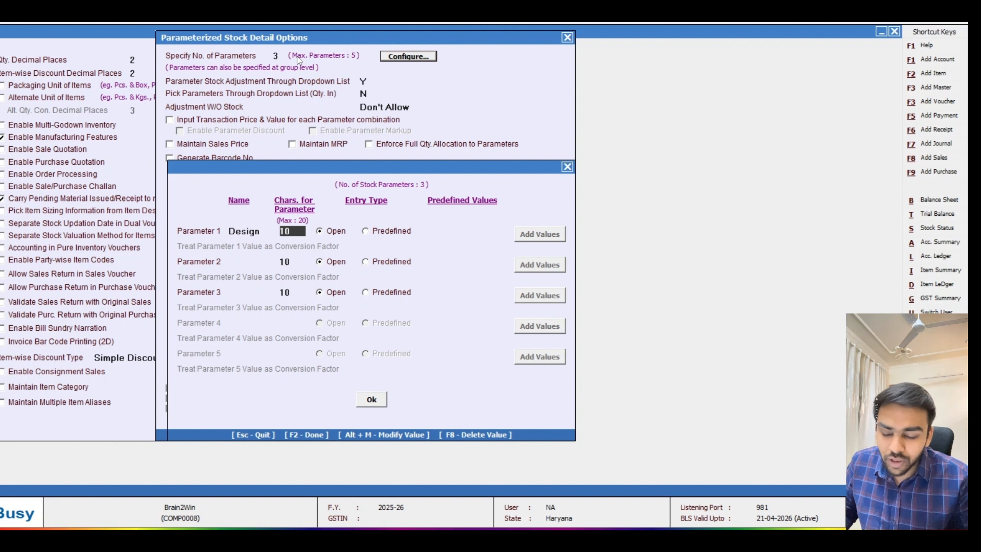
pyautogui.write('20')
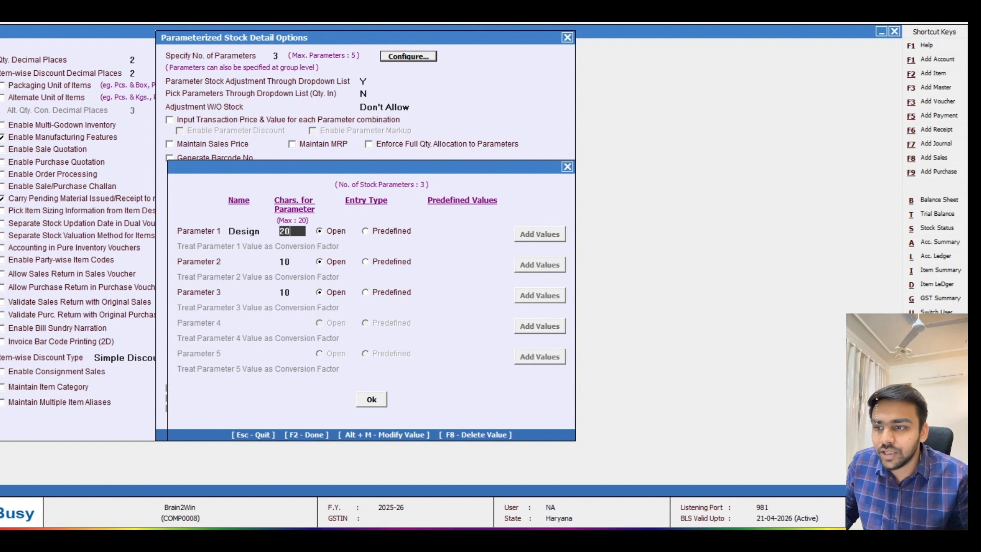
pyautogui.press('Return')
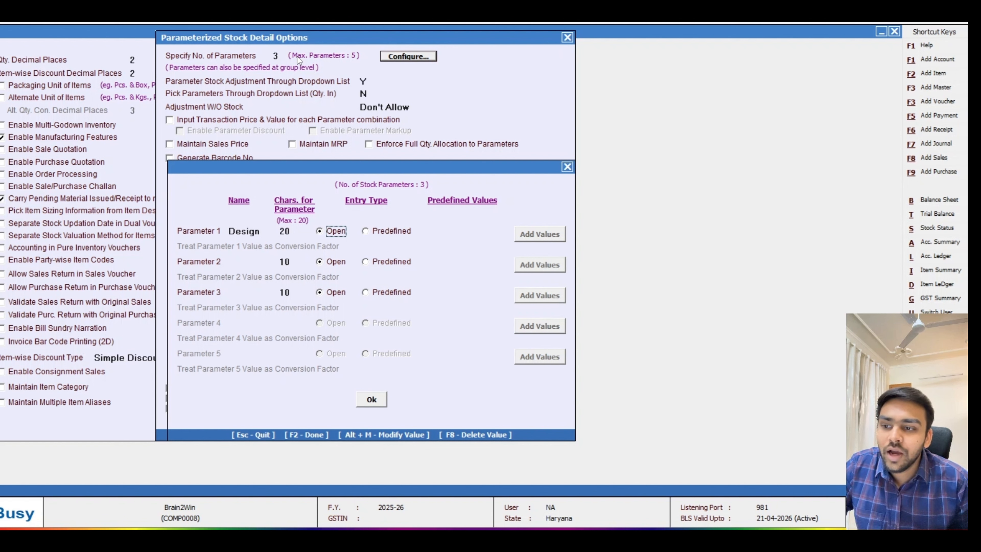
pyautogui.click(366, 232)
pyautogui.click(552, 236)
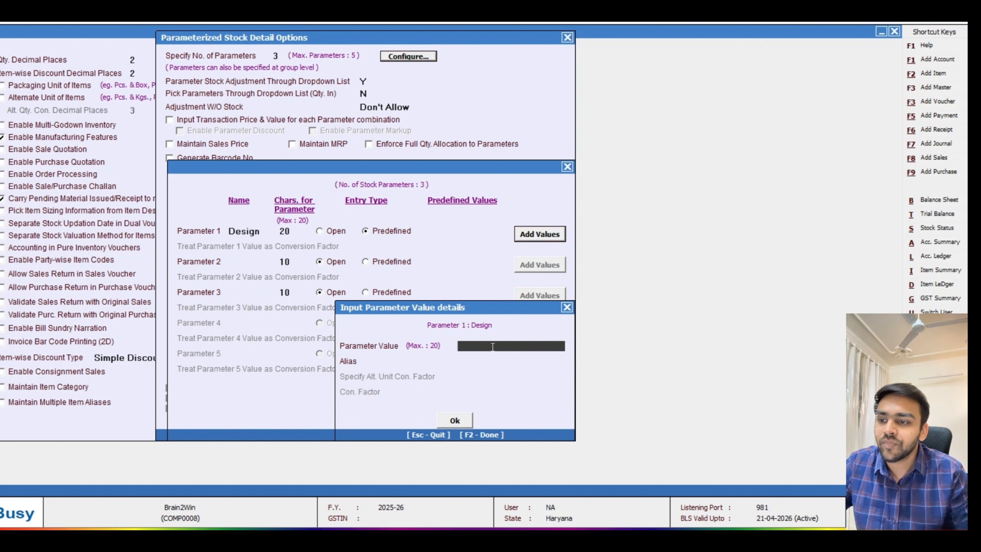
pyautogui.press('Escape')
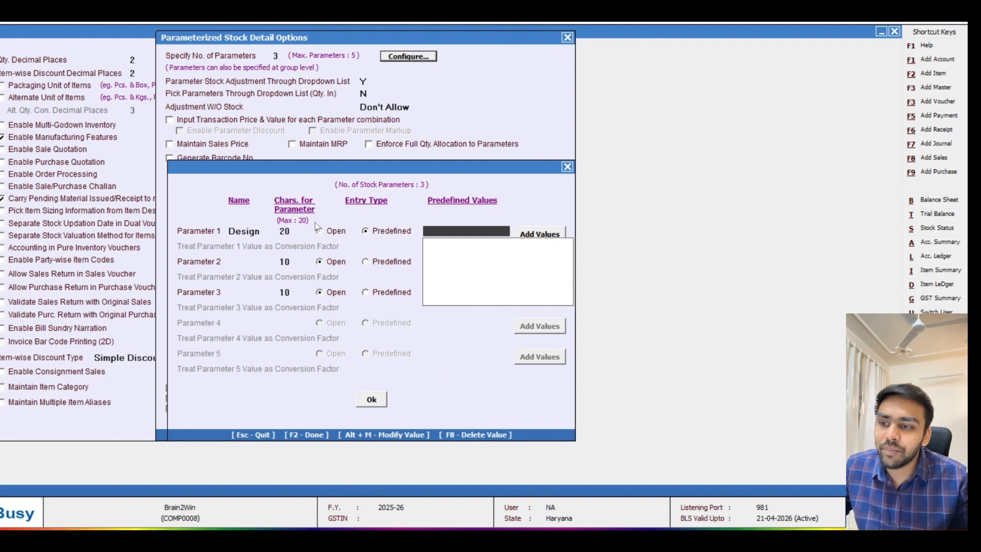
pyautogui.click(319, 231)
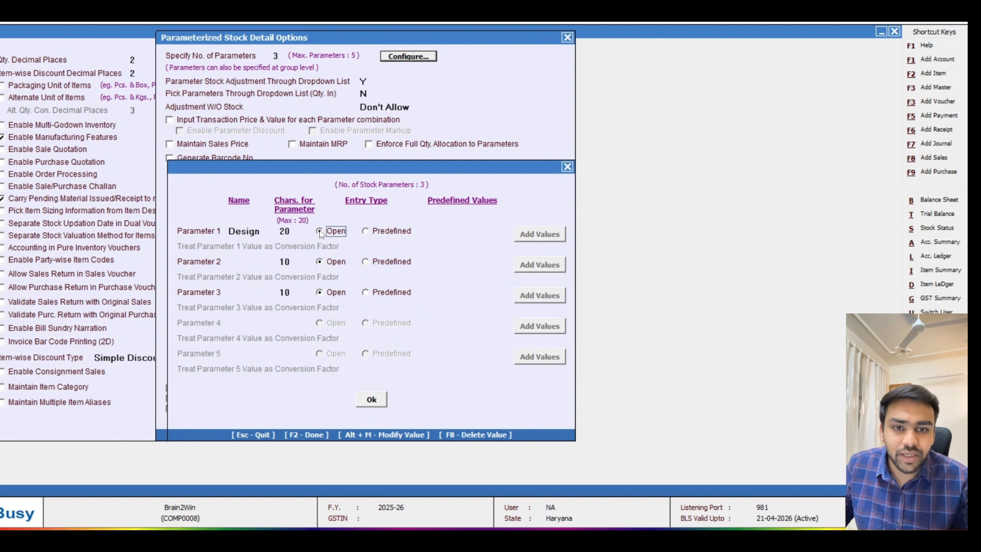
# Step: Name Parameter 2 Size and set its entry type to Predefined
pyautogui.click(266, 260)
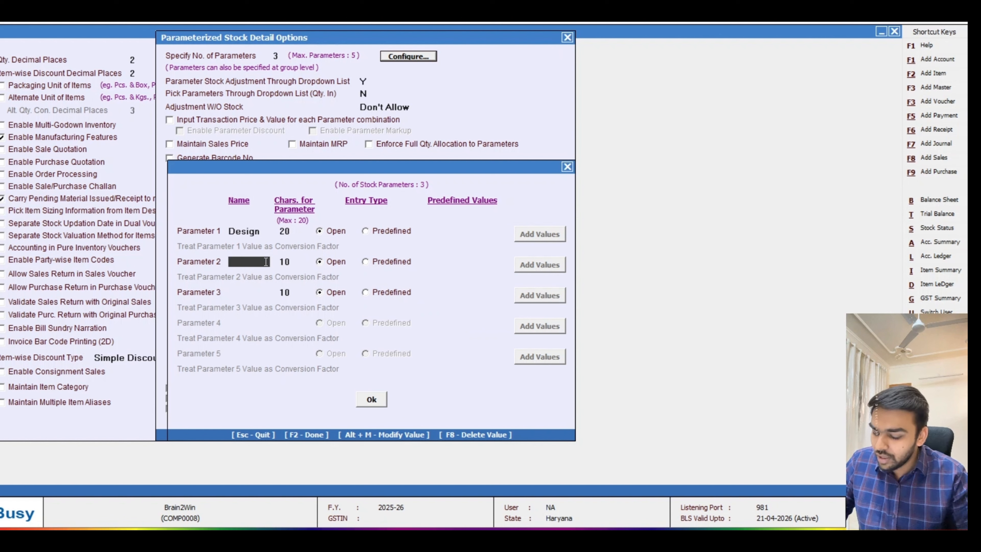
pyautogui.write('size')
pyautogui.press('Return')
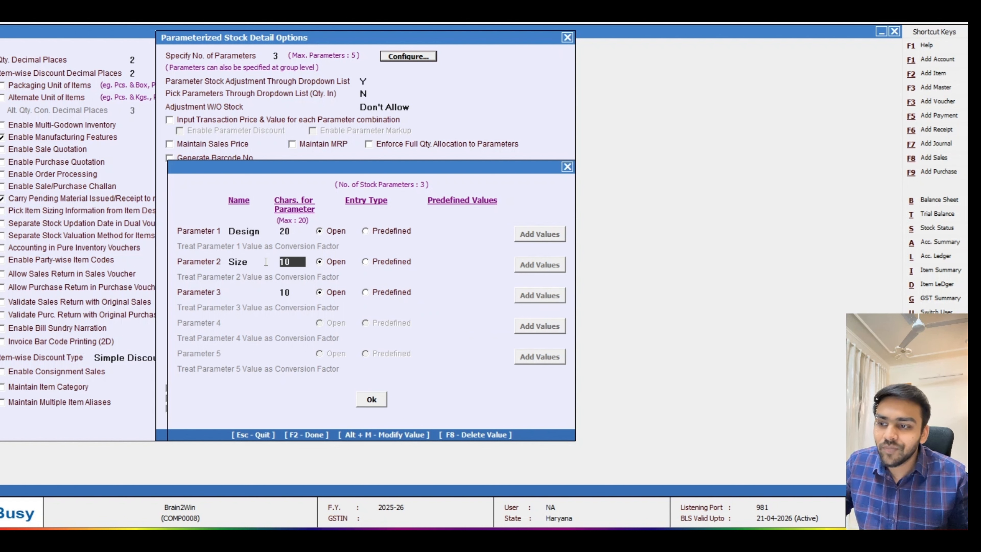
pyautogui.click(364, 263)
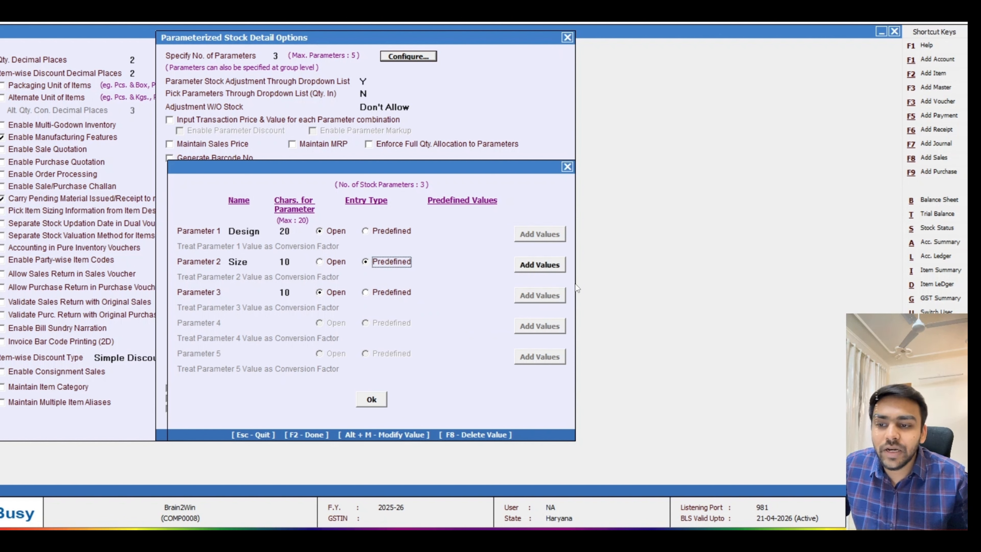
# Step: Add the predefined values 5, 6 and 7 to the Size parameter
pyautogui.click(559, 270)
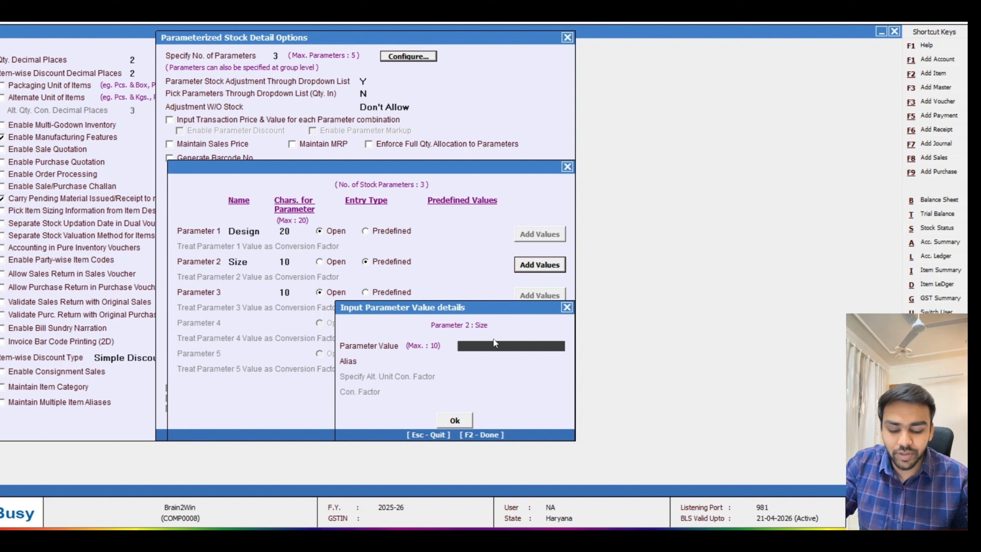
pyautogui.write('5')
pyautogui.click(449, 420)
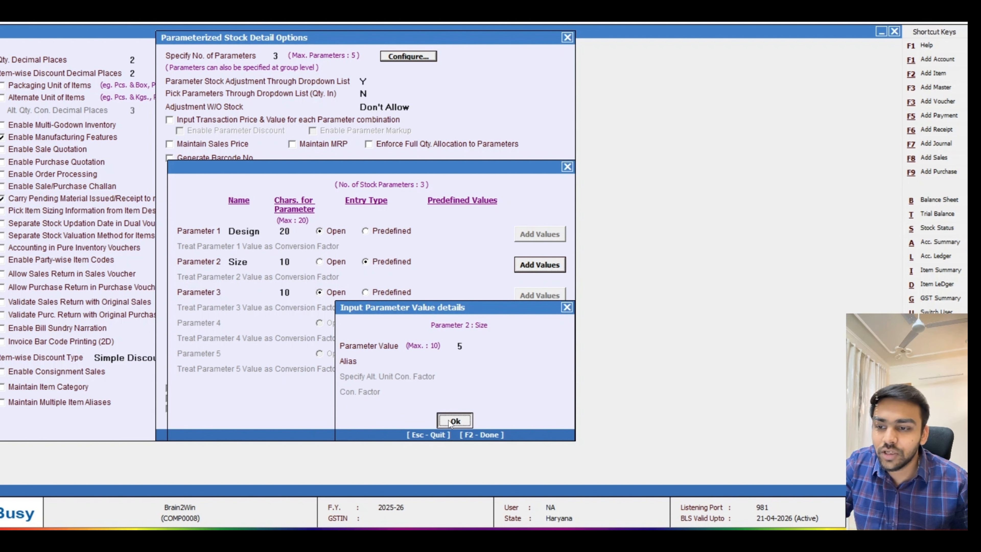
pyautogui.click(545, 263)
pyautogui.write('6')
pyautogui.click(442, 426)
pyautogui.click(540, 263)
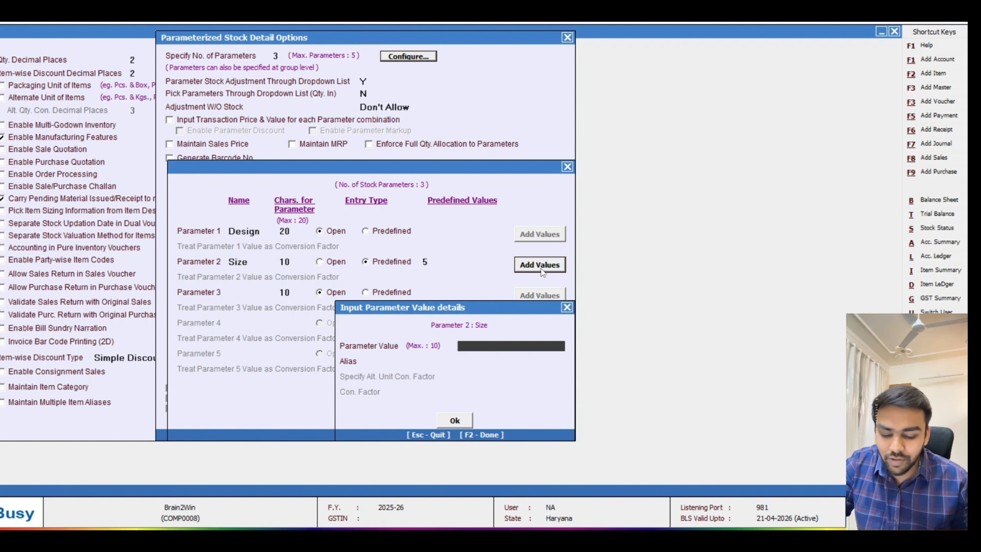
pyautogui.write('7')
pyautogui.click(451, 419)
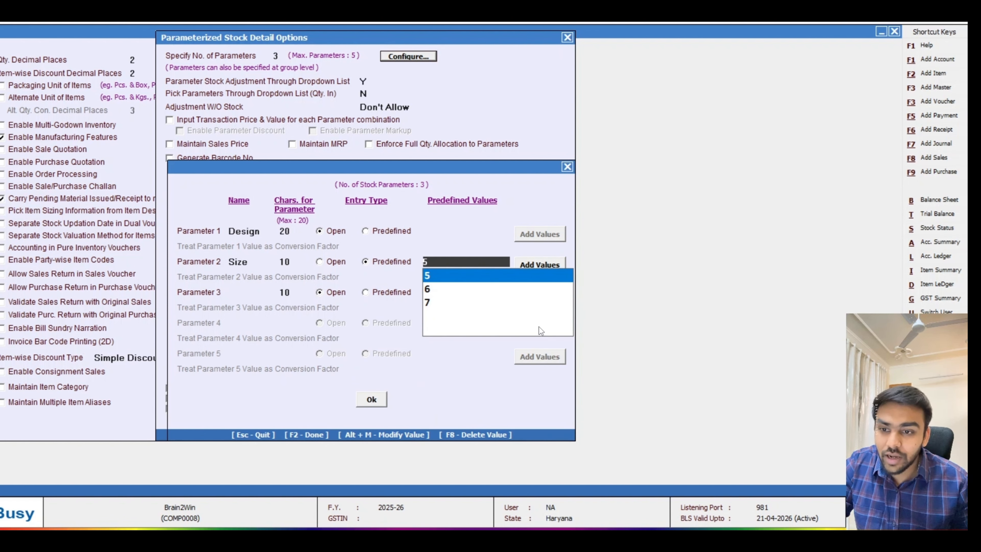
# Step: Add the predefined values 8 and 9 to the Size parameter
pyautogui.click(552, 274)
pyautogui.click(548, 266)
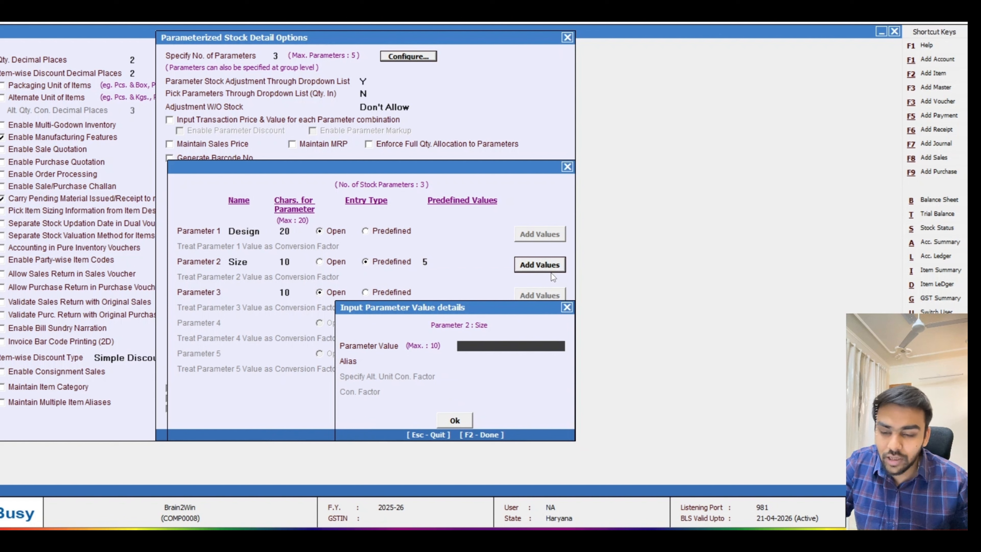
pyautogui.write('8')
pyautogui.click(458, 421)
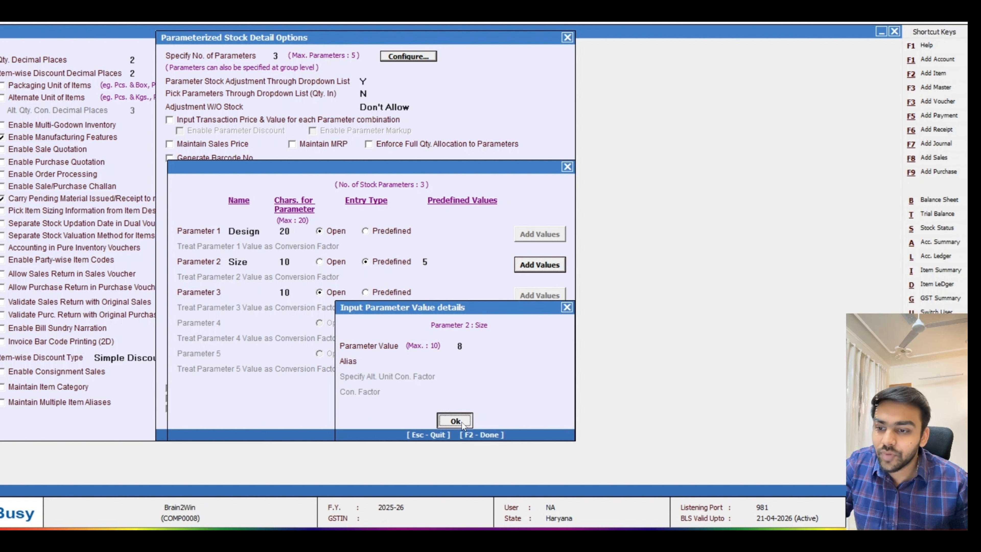
pyautogui.click(540, 265)
pyautogui.write('9')
pyautogui.click(444, 419)
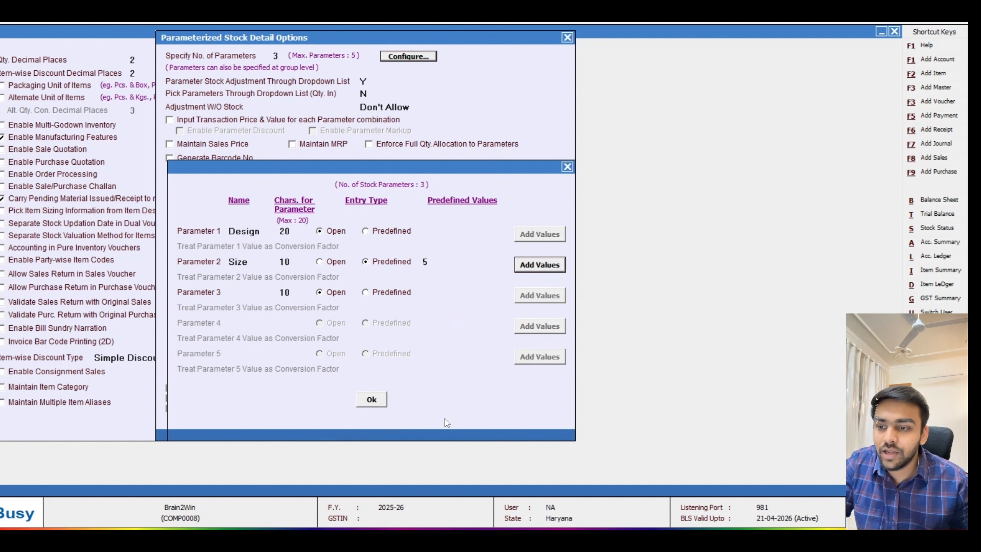
# Step: Name Parameter 3 Colour, keep its entry type Open, and accept the parameter configuration
pyautogui.click(246, 293)
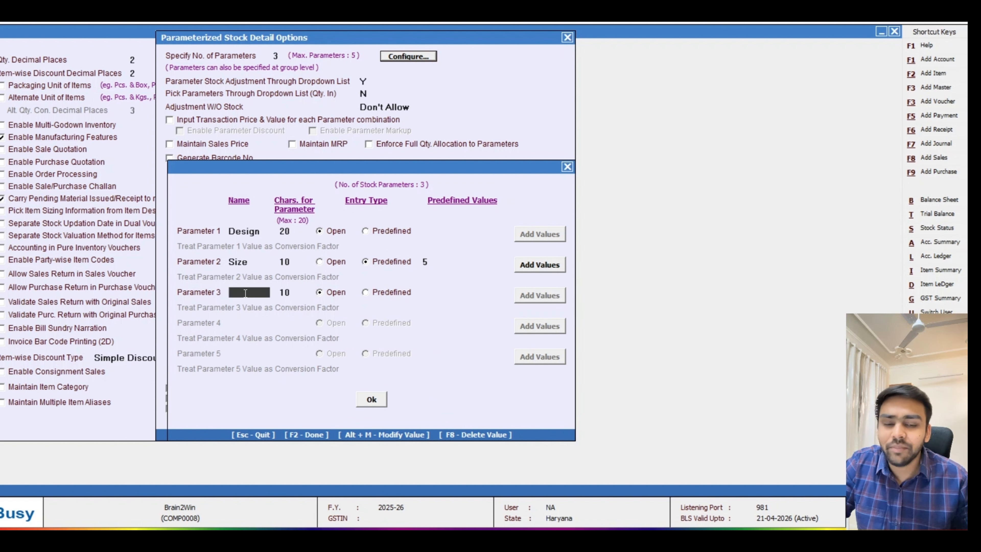
pyautogui.write('Colour')
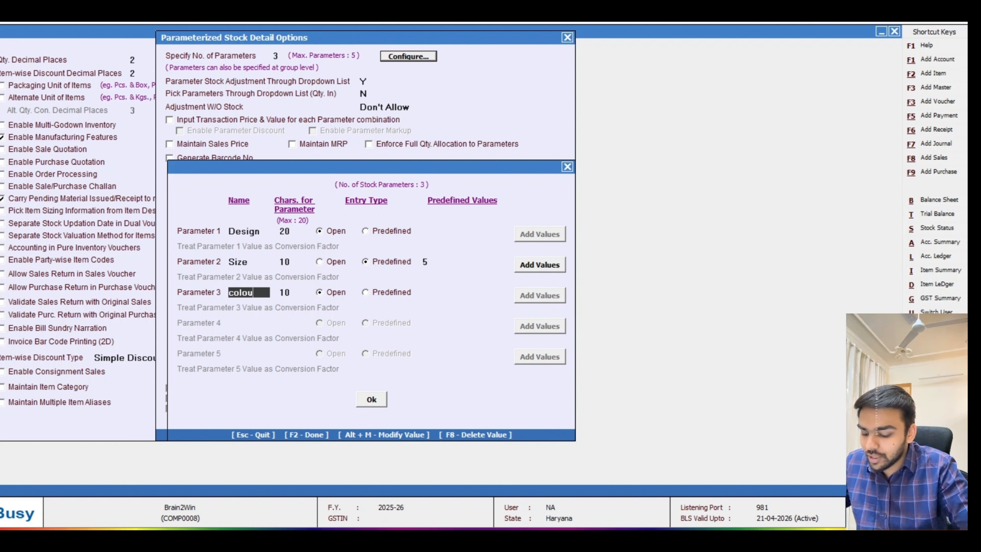
pyautogui.press('Return')
pyautogui.press('Return')
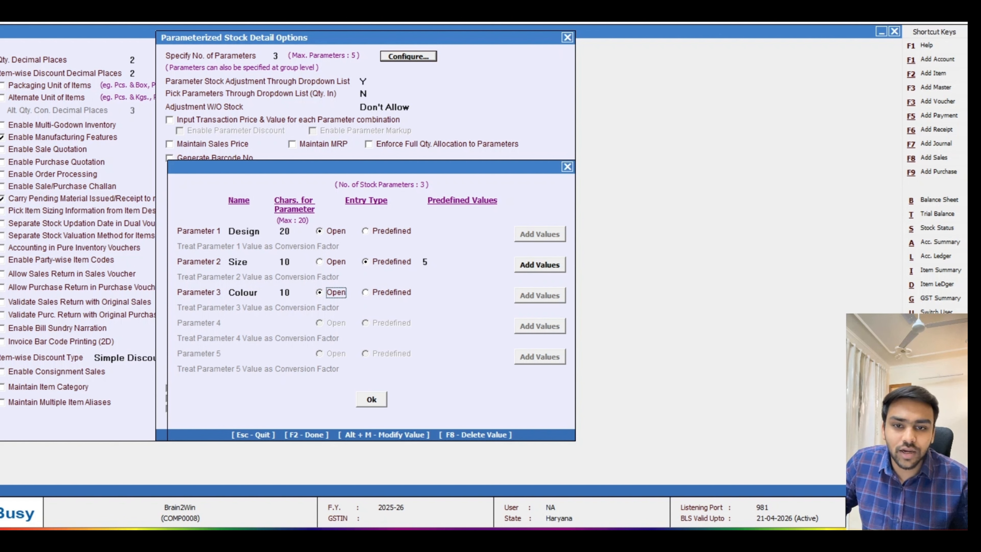
pyautogui.click(371, 401)
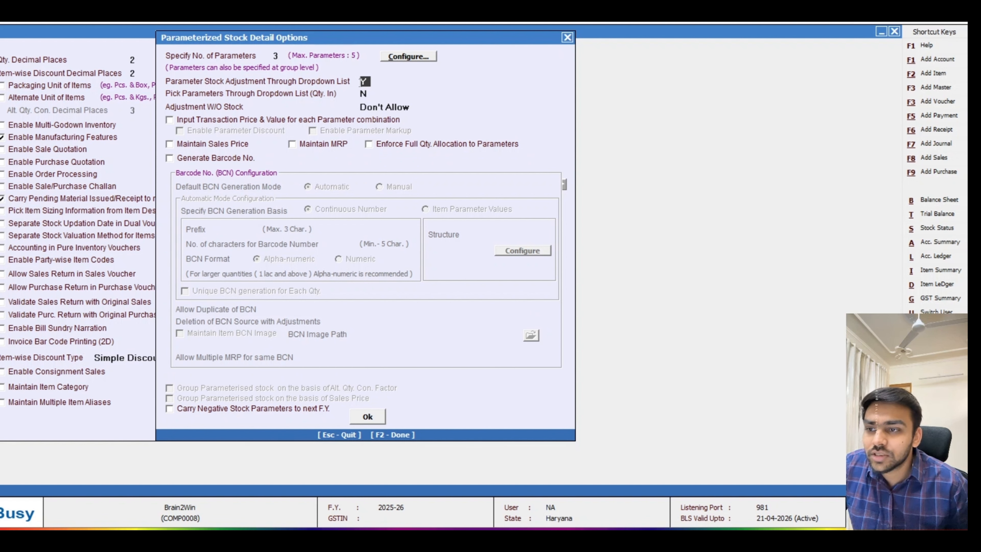
# Step: Set Adjustment W/O Stock to Allow with Warning
pyautogui.press('Return')
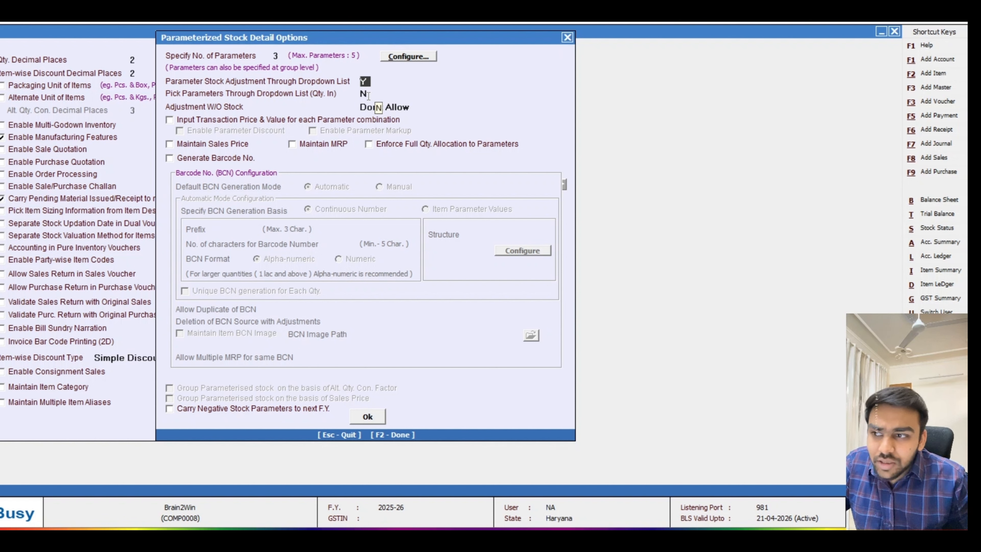
pyautogui.click(396, 107)
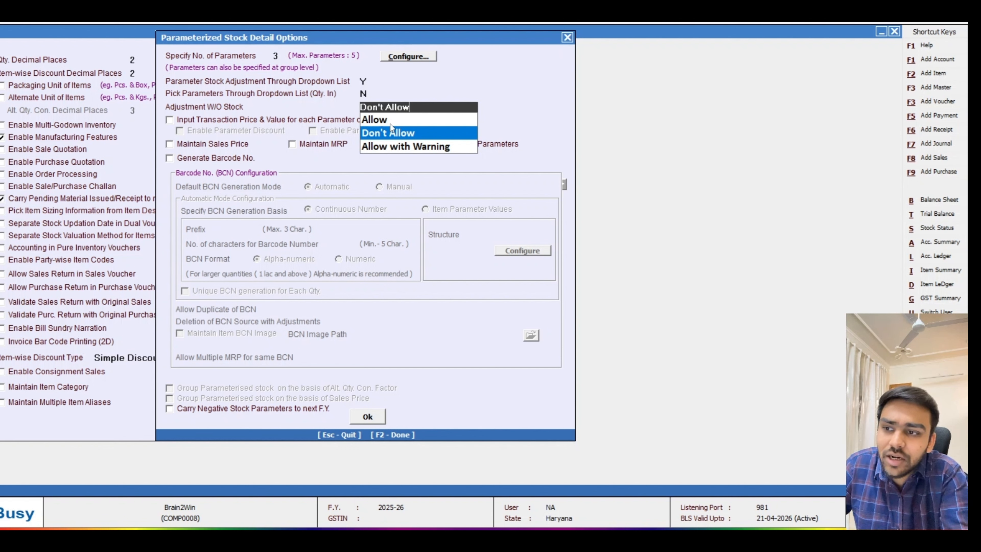
pyautogui.press('Up')
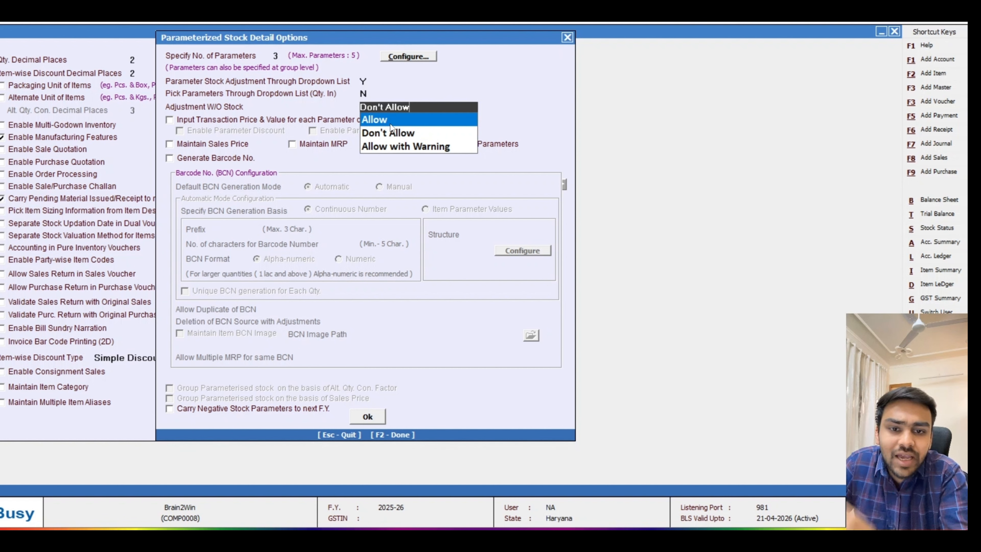
pyautogui.press('Down')
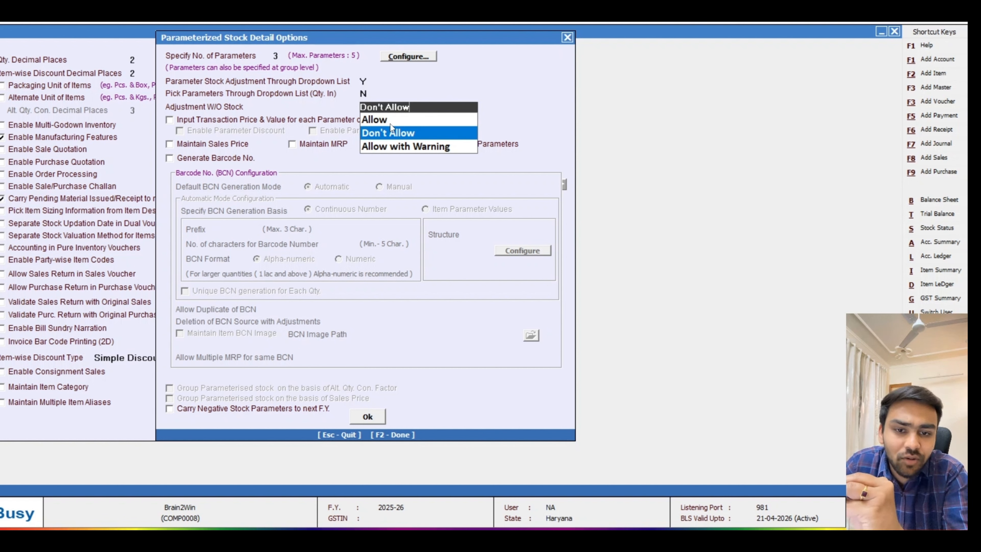
pyautogui.press('Down')
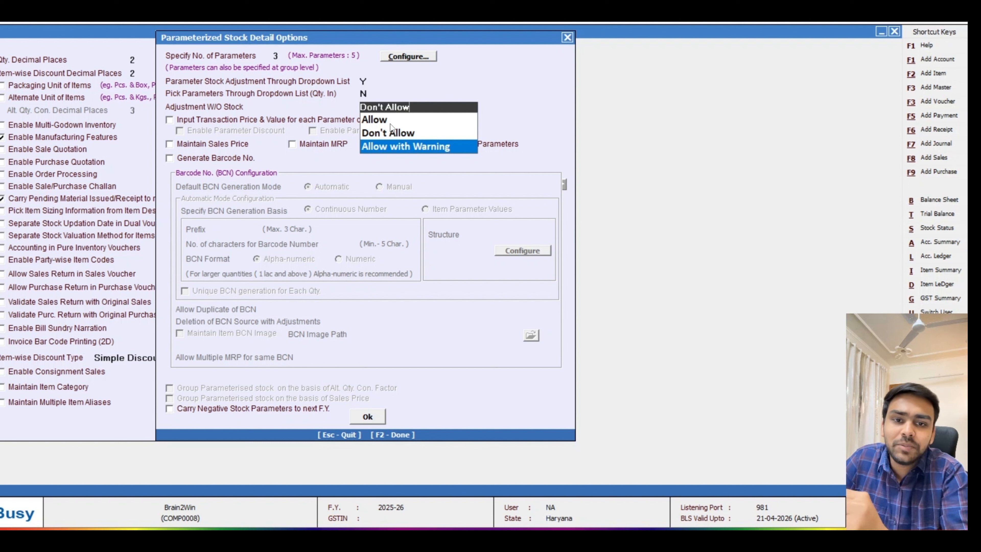
pyautogui.press('Return')
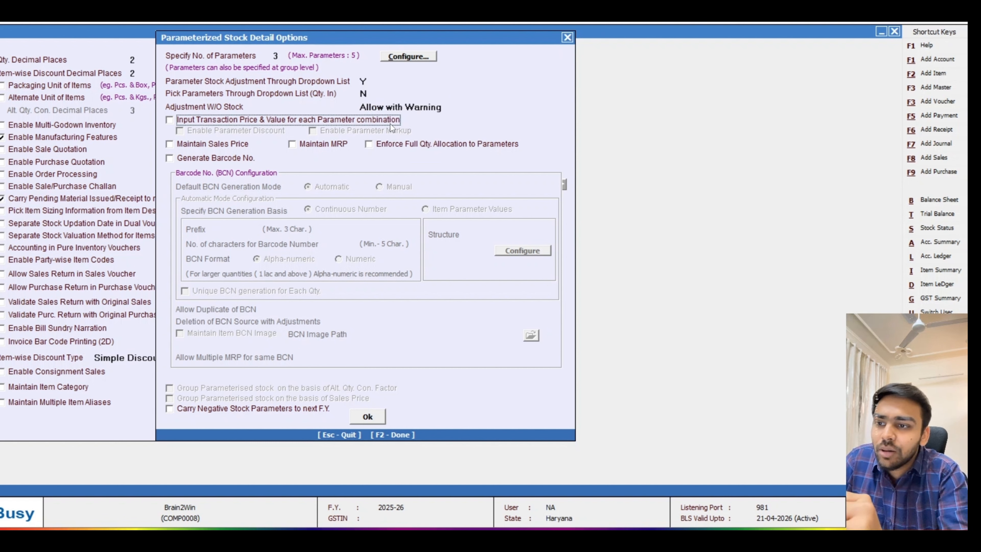
# Step: Set Adjustment W/O Stock to Don't Allow and enable Generate Barcode No
pyautogui.click(460, 106)
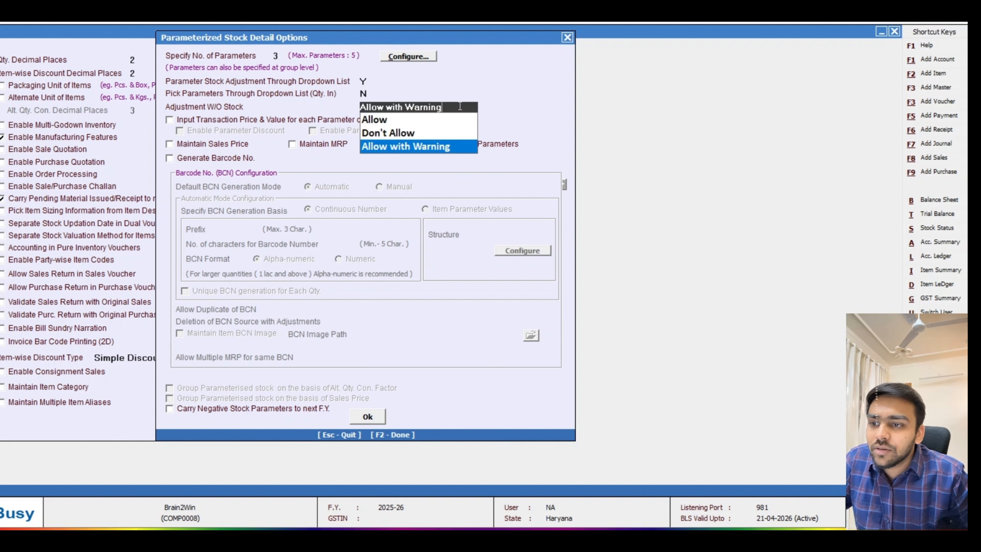
pyautogui.press('Up')
pyautogui.press('Return')
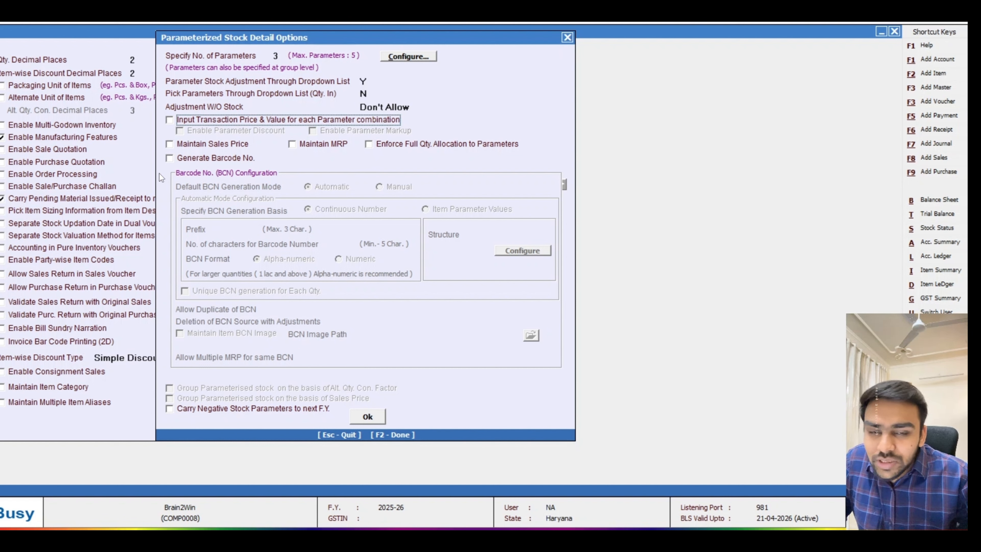
pyautogui.click(170, 157)
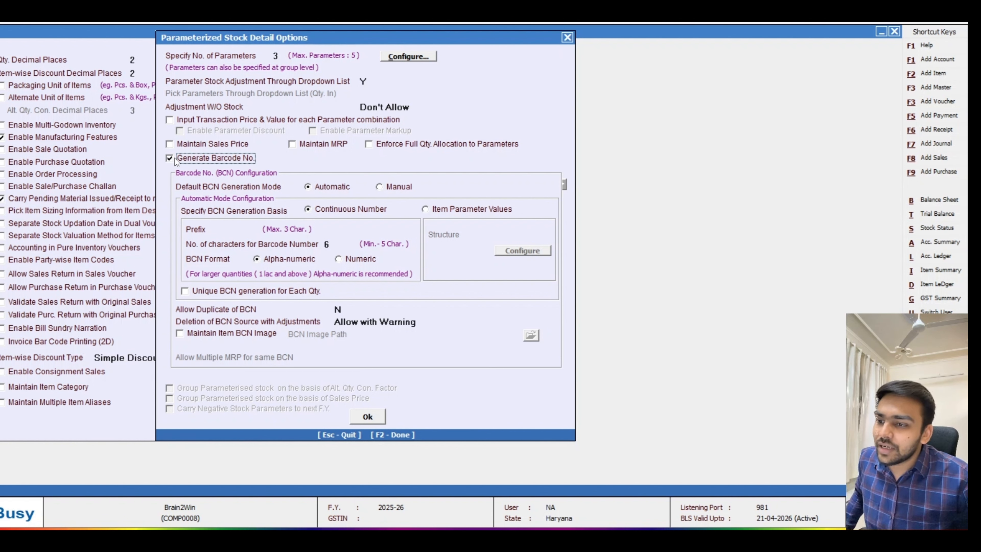
# Step: Enable Maintain Sales Price, set the BCN format to Numeric, and enable Unique BCN generation for Each Qty
pyautogui.click(170, 144)
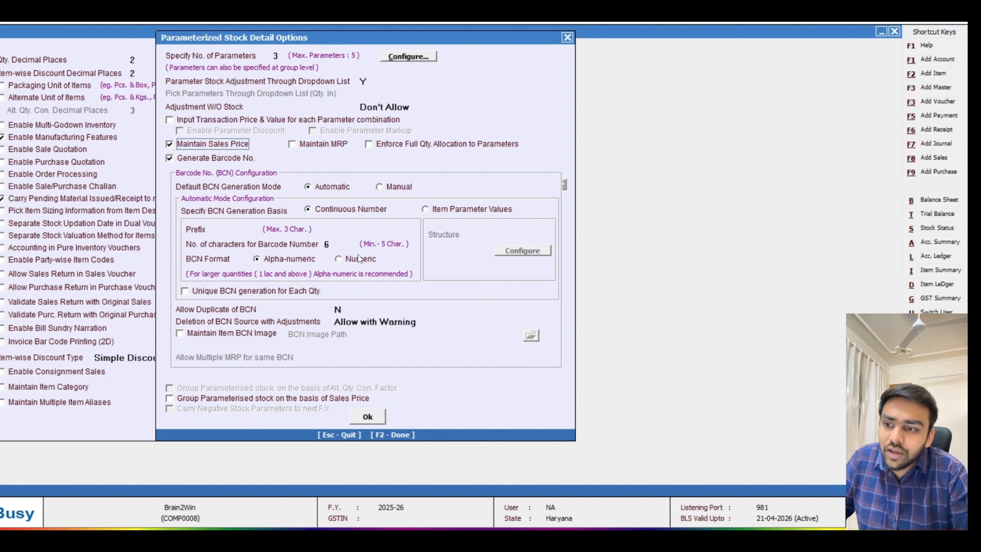
pyautogui.click(344, 256)
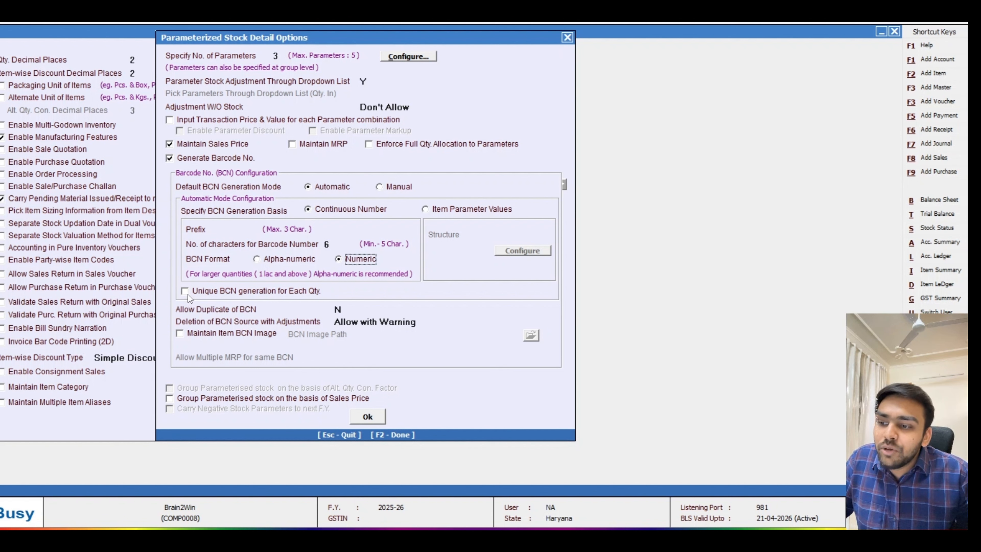
pyautogui.click(220, 291)
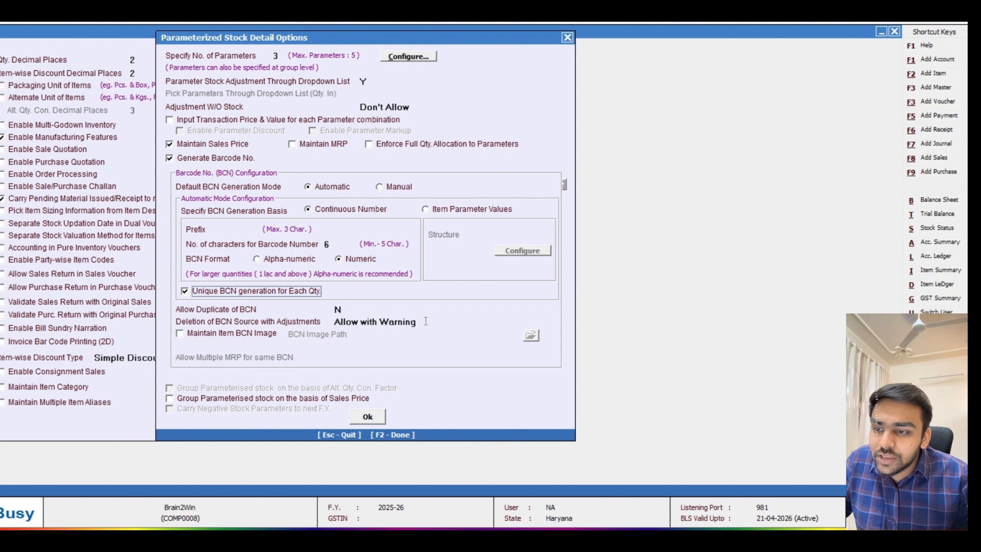
# Step: Set Deletion of BCN Source with Adjustments to Don't Allow, then accept and save the inventory configuration
pyautogui.click(417, 322)
pyautogui.click(389, 350)
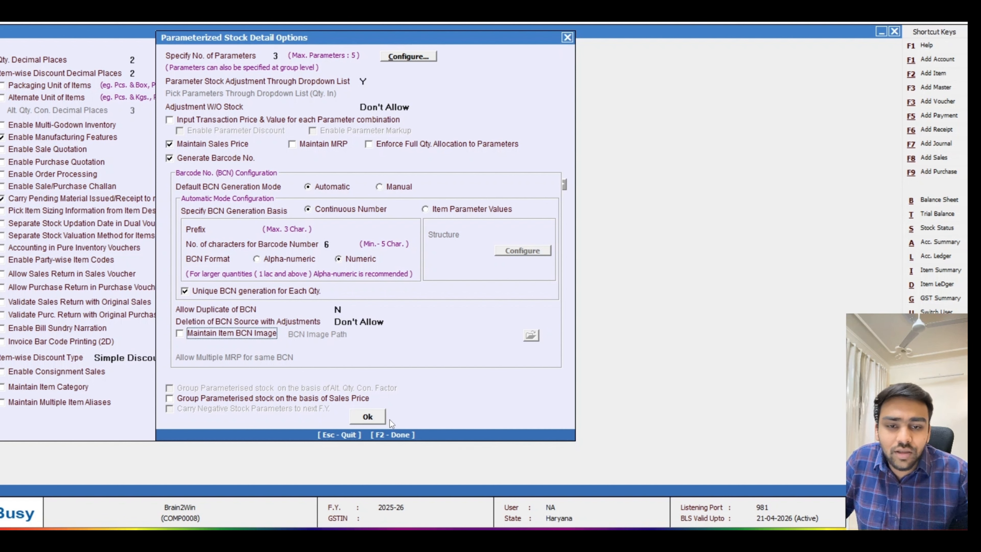
pyautogui.click(372, 417)
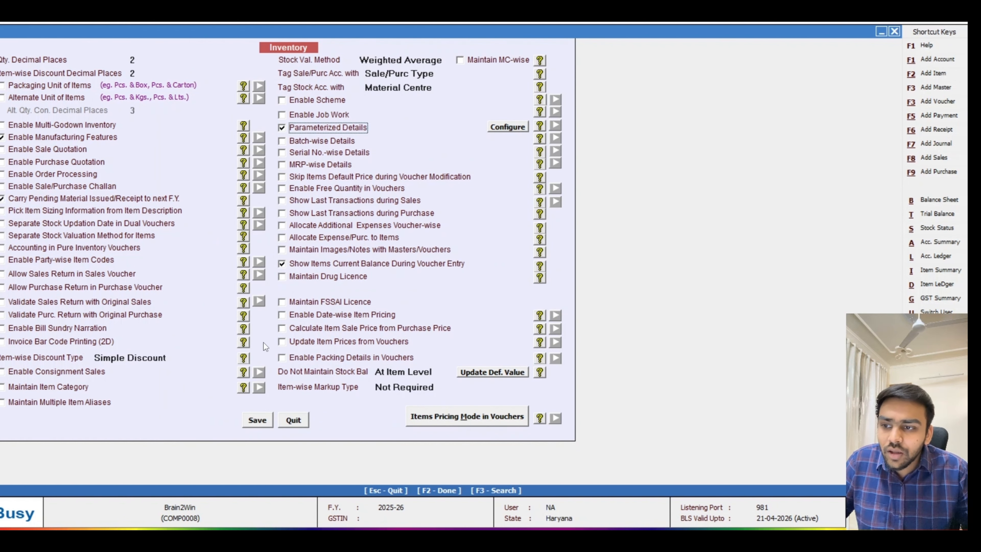
pyautogui.click(268, 421)
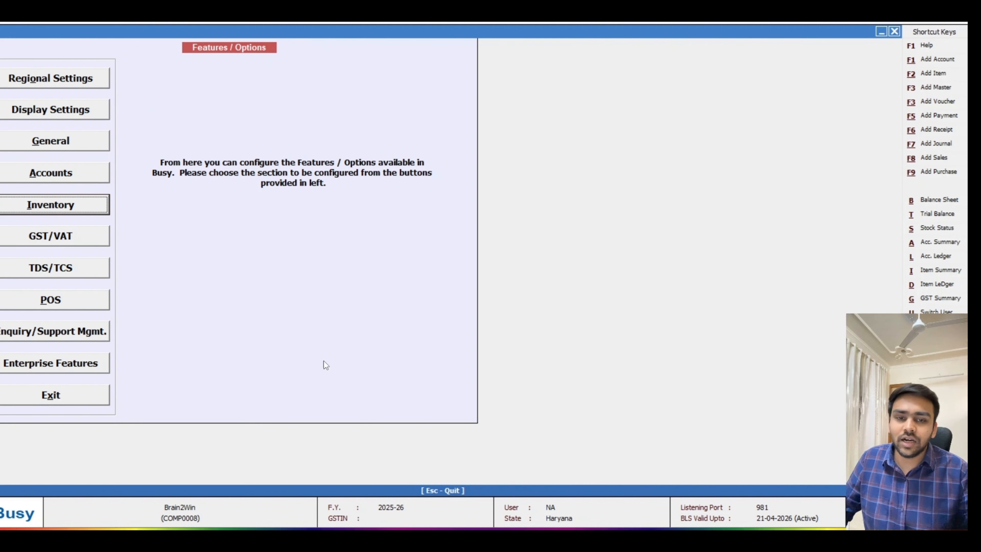
pyautogui.press('Escape')
pyautogui.press('Escape')
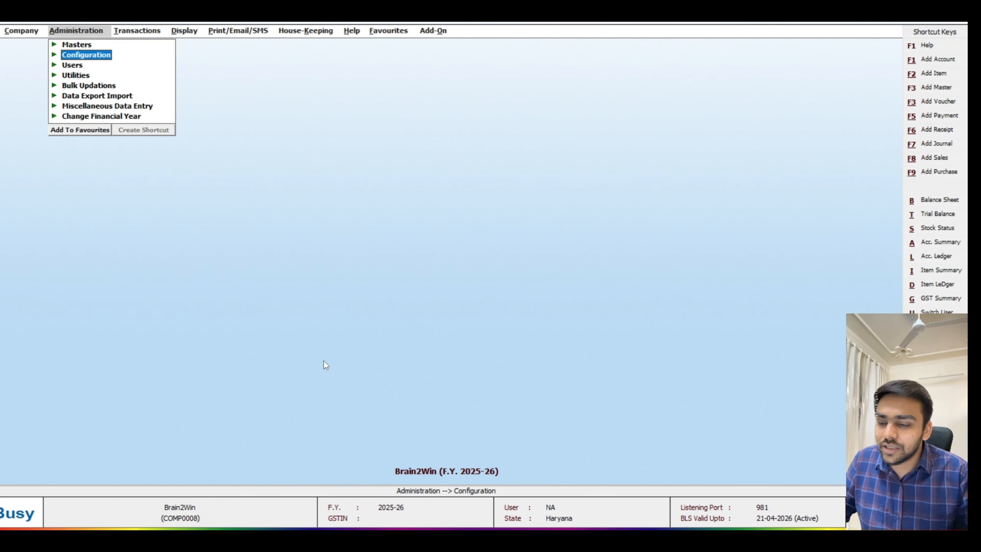
pyautogui.press('Right')
pyautogui.press('Down')
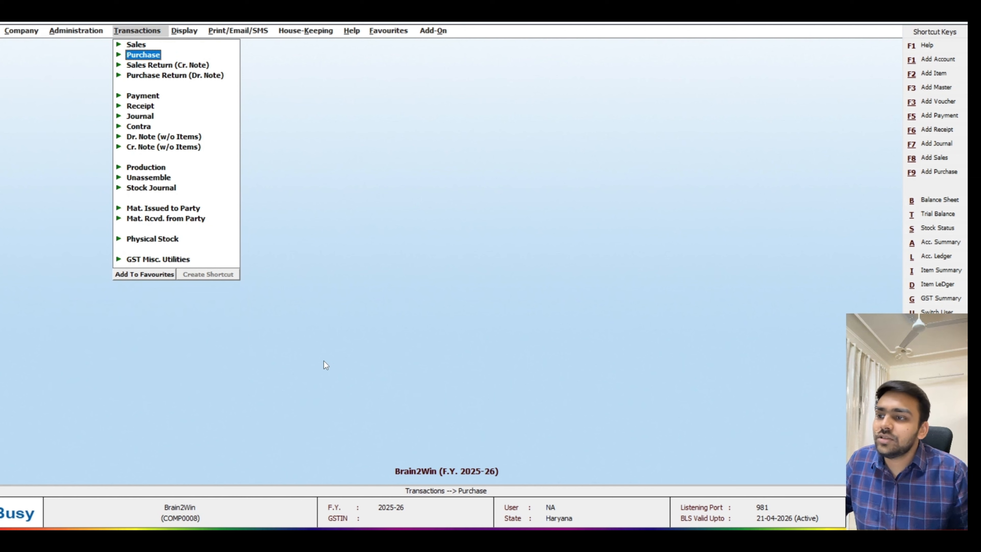
pyautogui.press('Right')
pyautogui.press('Return')
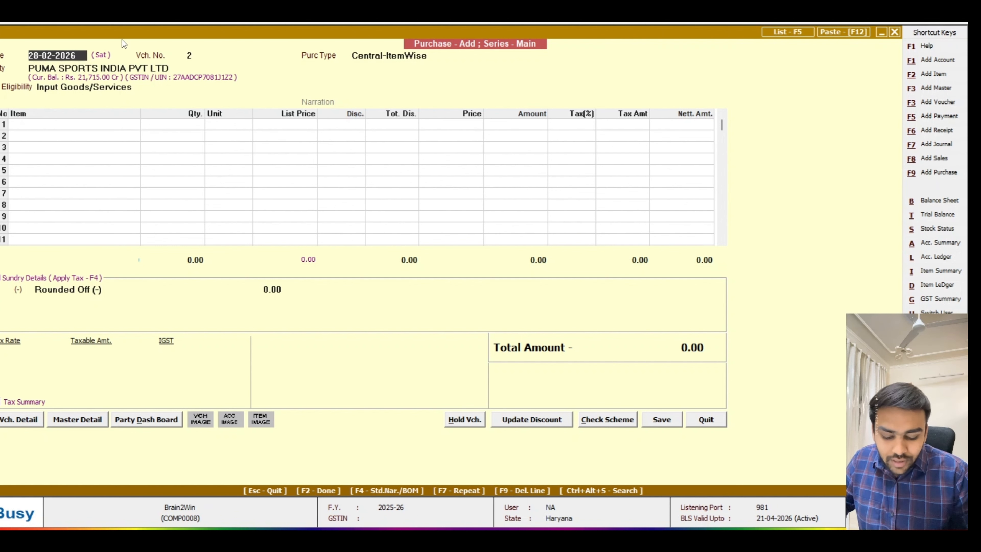
pyautogui.write('403')
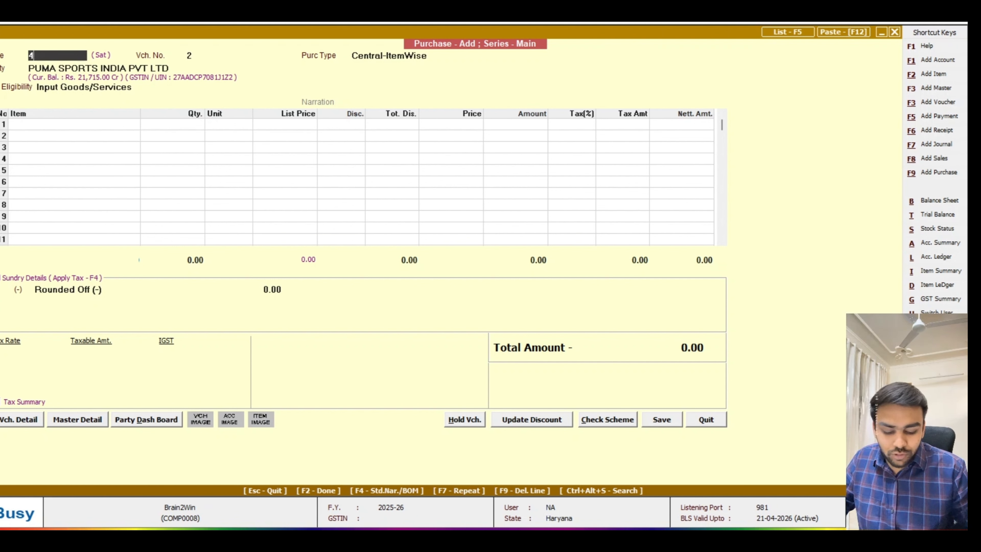
pyautogui.press('BackSpace')
pyautogui.press('BackSpace')
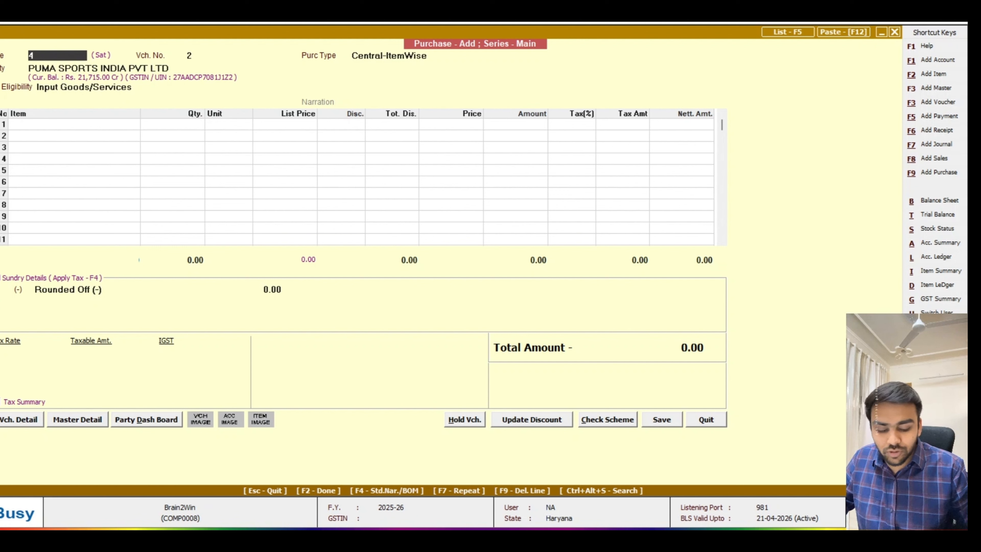
pyautogui.write('.3')
pyautogui.press('Return')
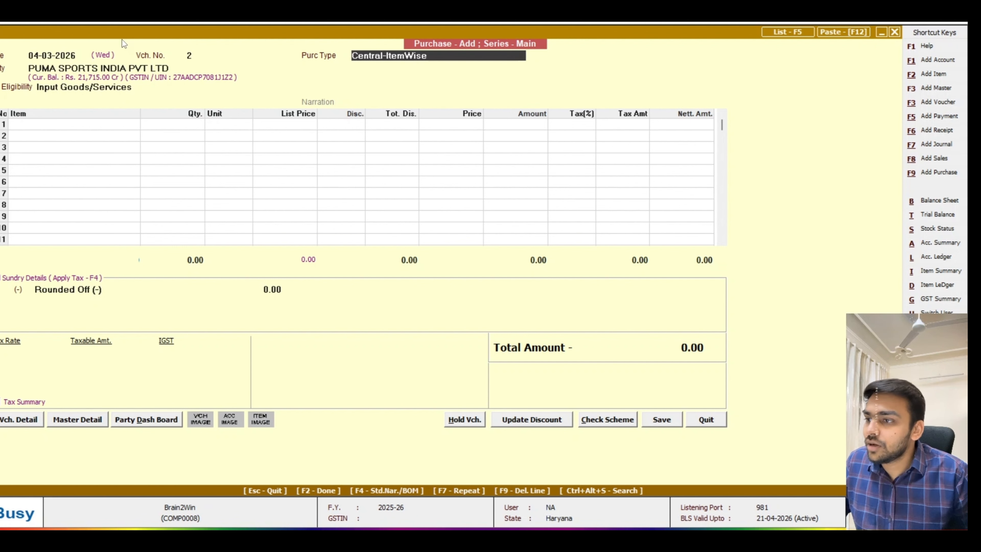
pyautogui.press('Return')
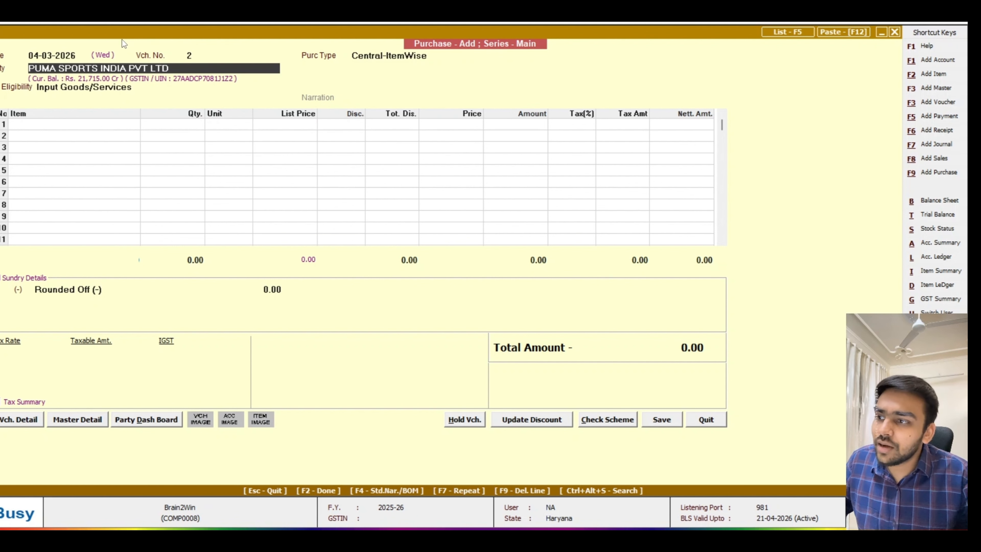
pyautogui.press('Return')
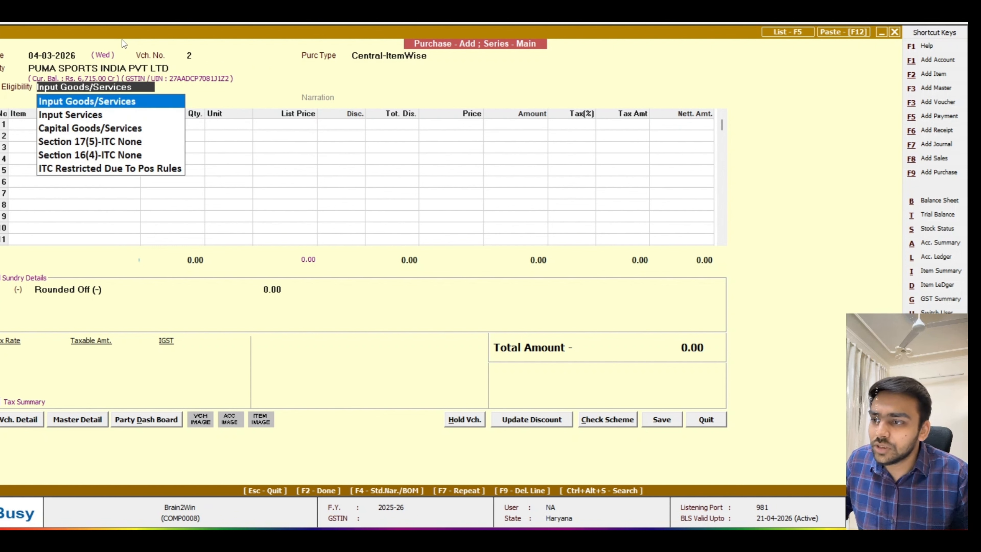
pyautogui.press('Return')
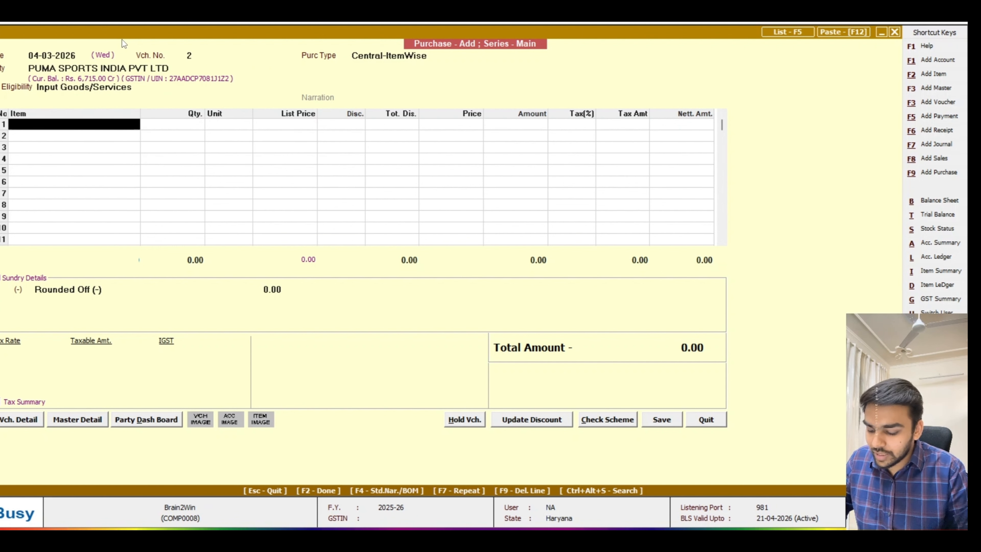
pyautogui.write('snea')
pyautogui.press('Return')
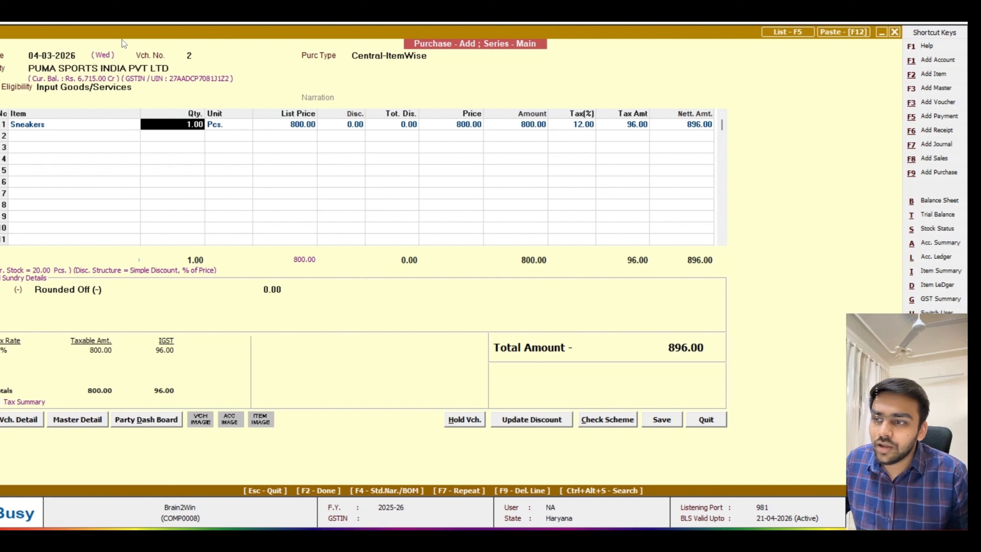
pyautogui.write('10')
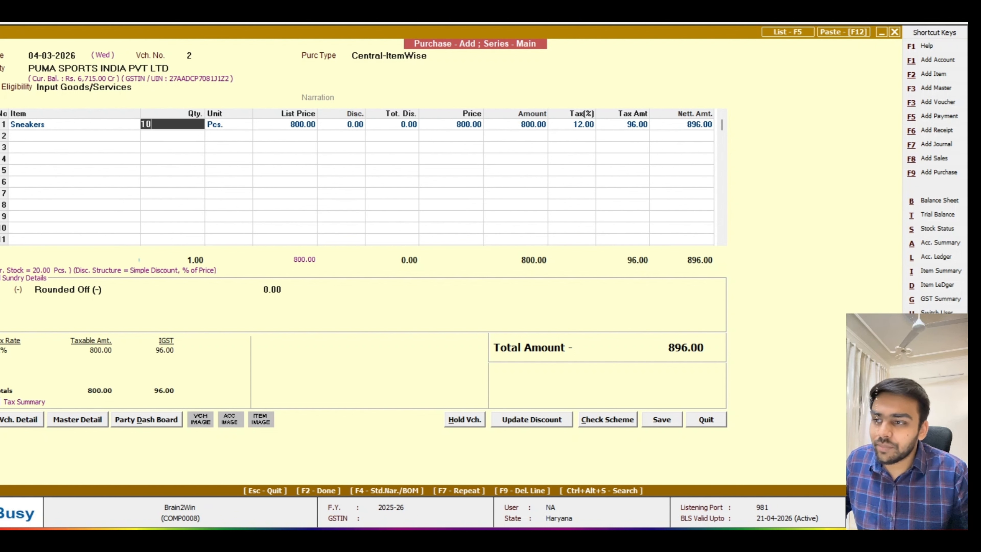
pyautogui.press('Return')
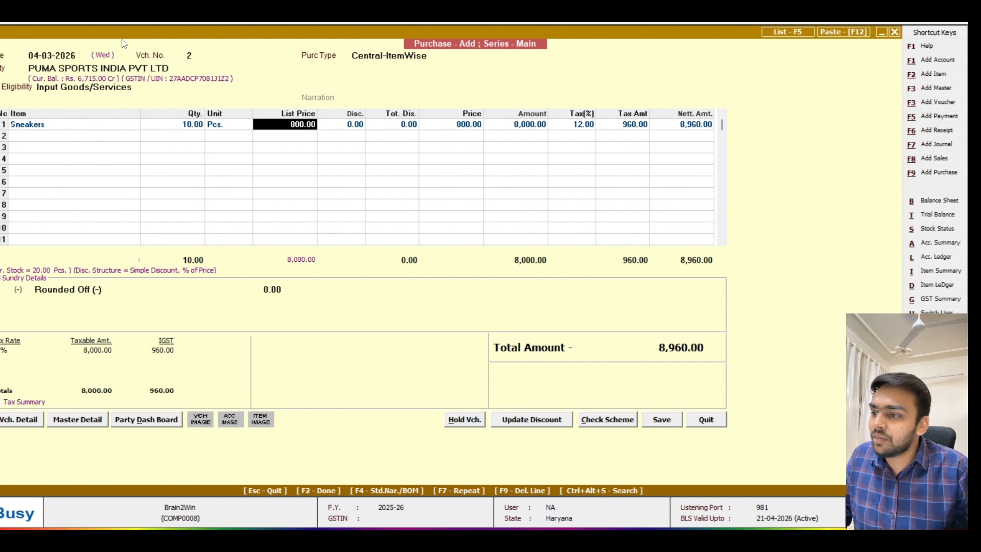
pyautogui.press('Escape')
pyautogui.press('Escape')
pyautogui.press('Escape')
pyautogui.press('Escape')
pyautogui.press('Escape')
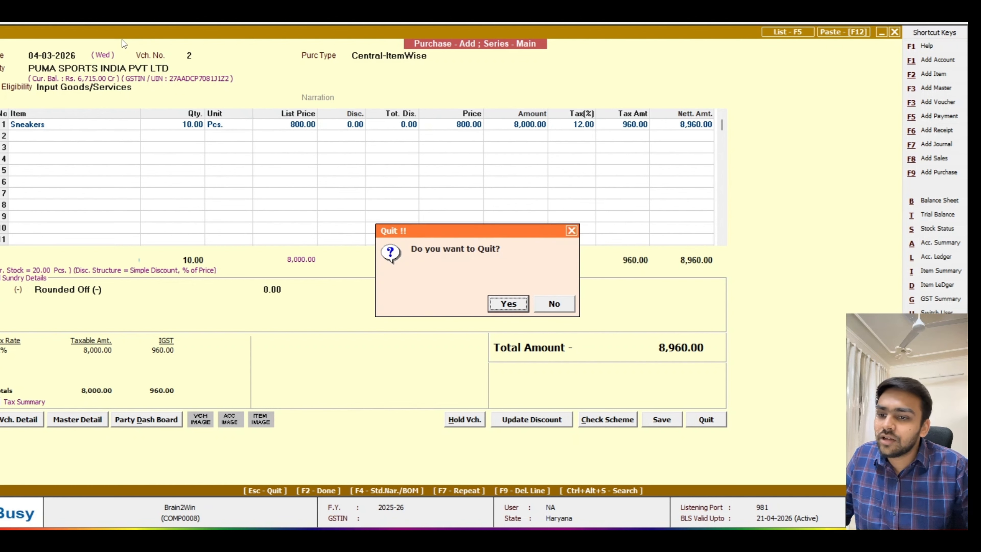
pyautogui.press('Return')
# Step: Open the Sneakers item master for modification
pyautogui.press('Escape')
pyautogui.press('Left')
pyautogui.press('Up')
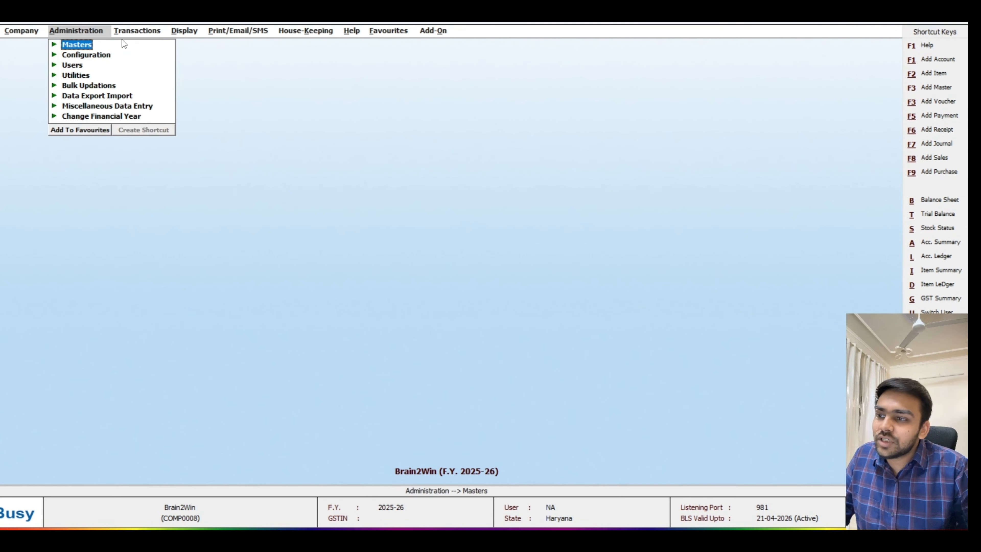
pyautogui.press('Return')
pyautogui.press('Down')
pyautogui.press('Down')
pyautogui.press('Down')
pyautogui.press('Return')
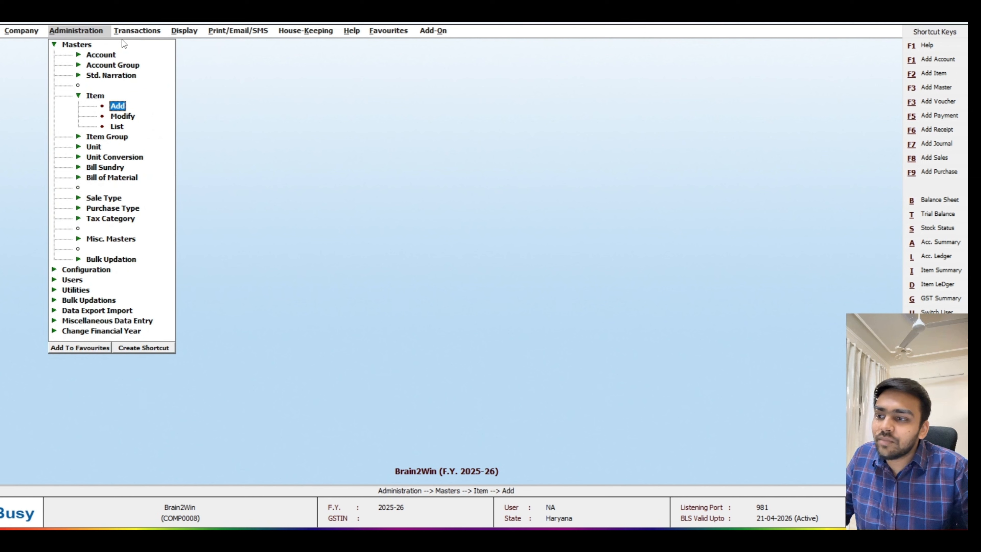
pyautogui.press('Down')
pyautogui.press('Return')
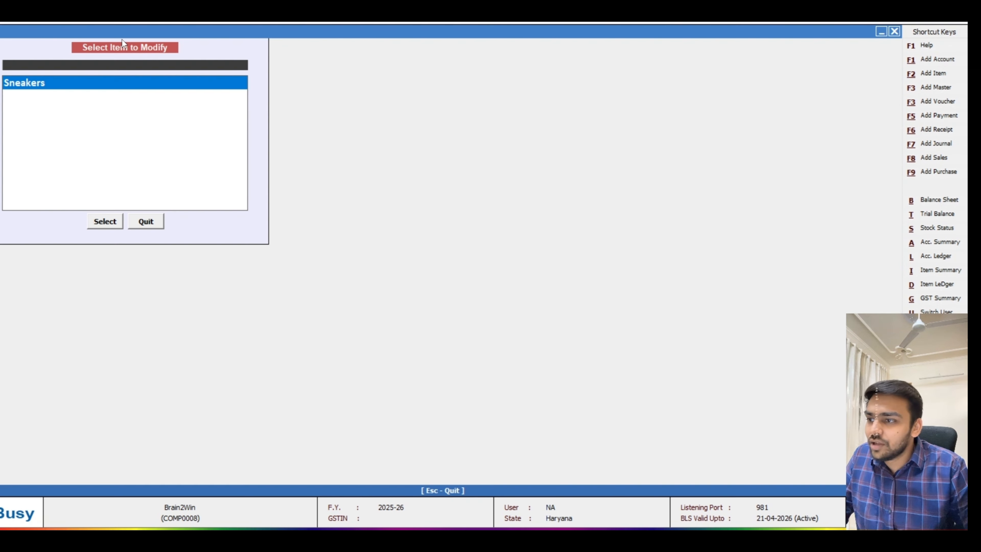
pyautogui.press('Return')
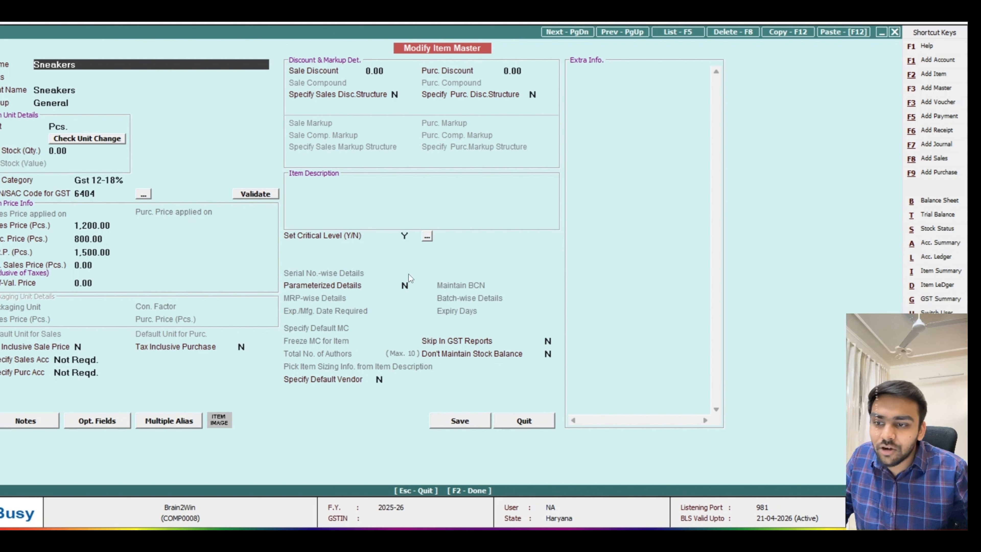
# Step: Set Parameterized Details and Maintain BCN to Y for the Sneakers item and save it
pyautogui.click(406, 286)
pyautogui.write('y')
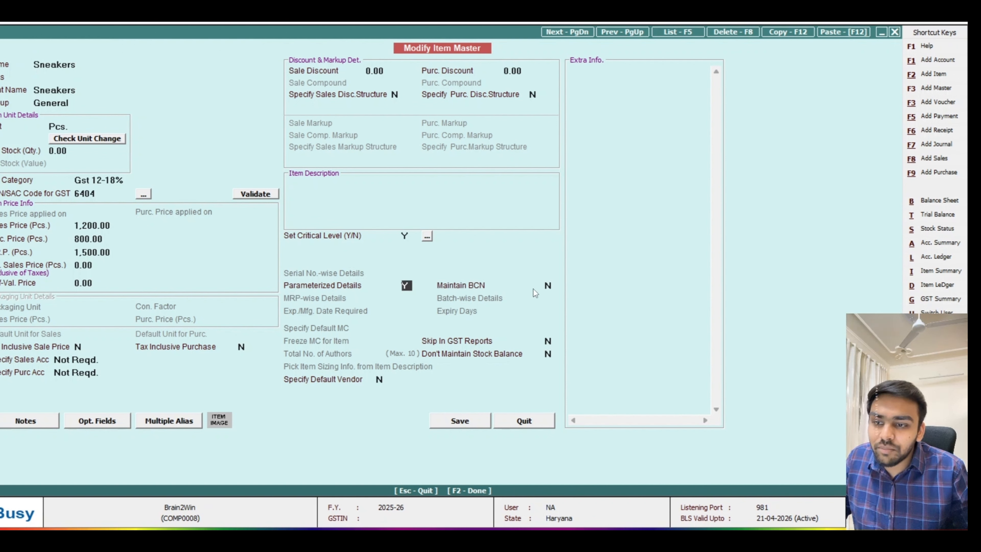
pyautogui.press('Return')
pyautogui.write('y')
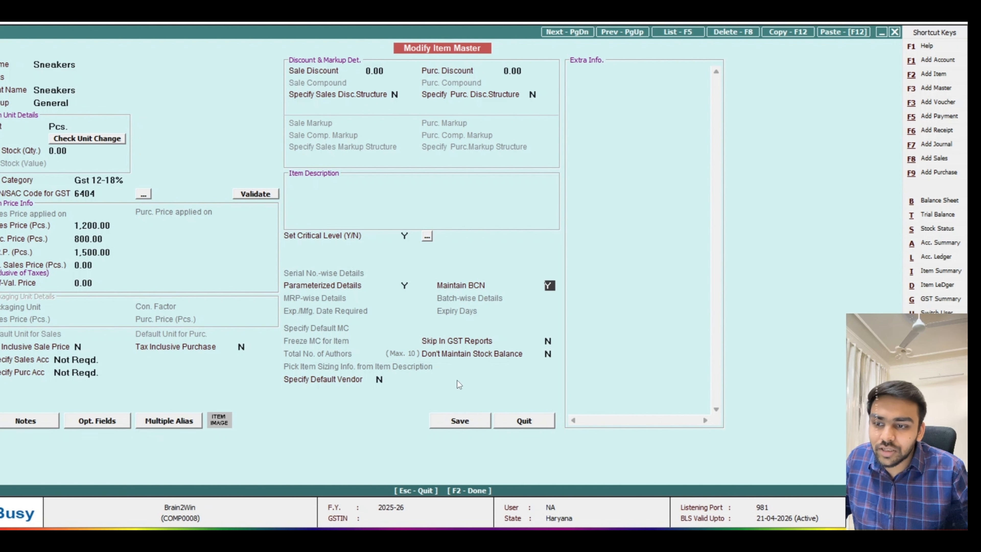
pyautogui.click(453, 421)
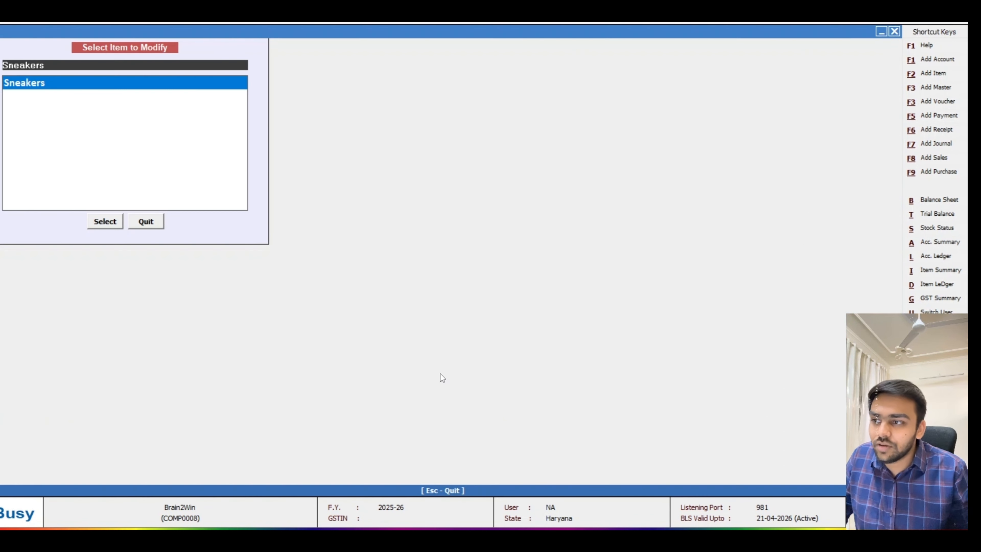
pyautogui.press('Escape')
# Step: Start a purchase voucher dated 04-03-2026 with type Central-ItemWise, party PUMA SPORTS INDIA PVT LTD and eligibility Input Goods/Services
pyautogui.press('Right')
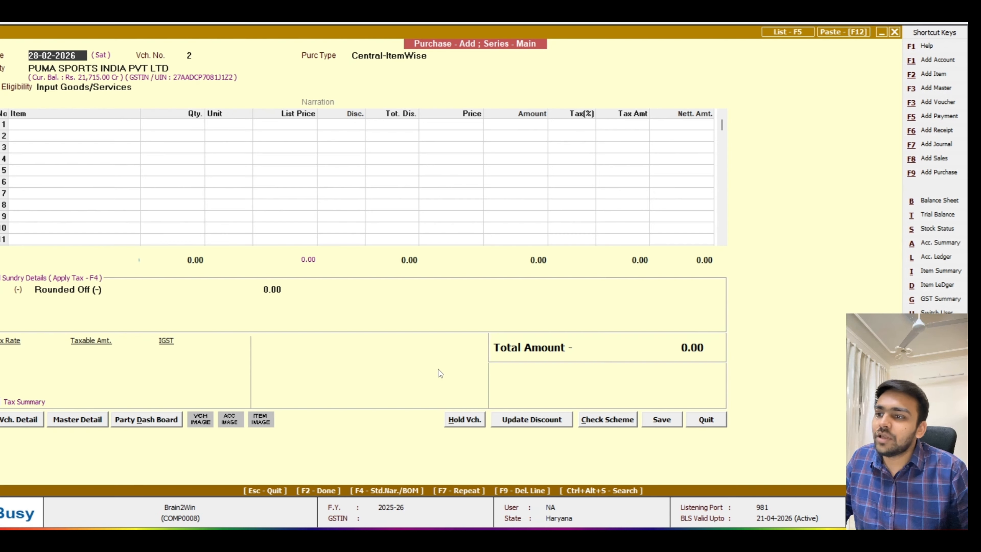
pyautogui.write('4-3')
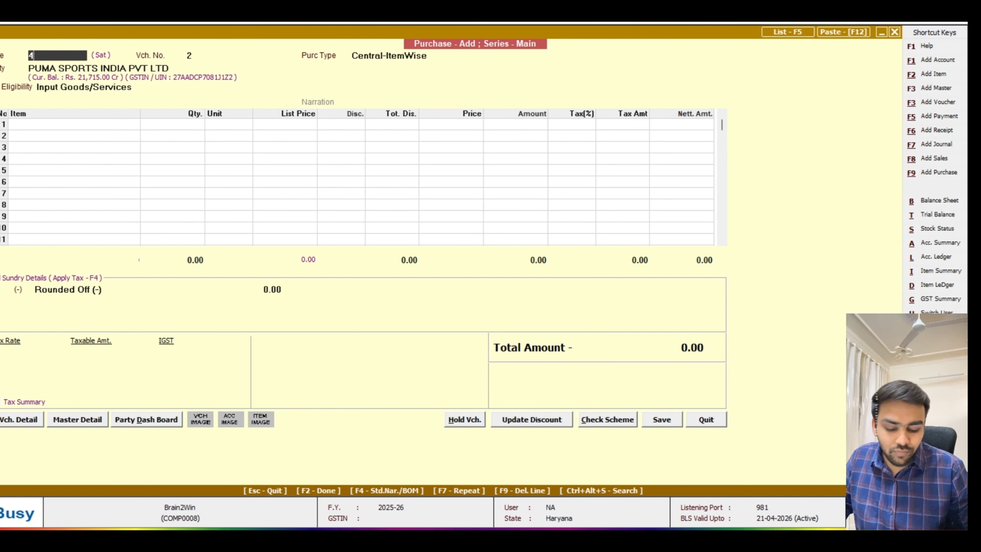
pyautogui.press('Return')
pyautogui.press('Return')
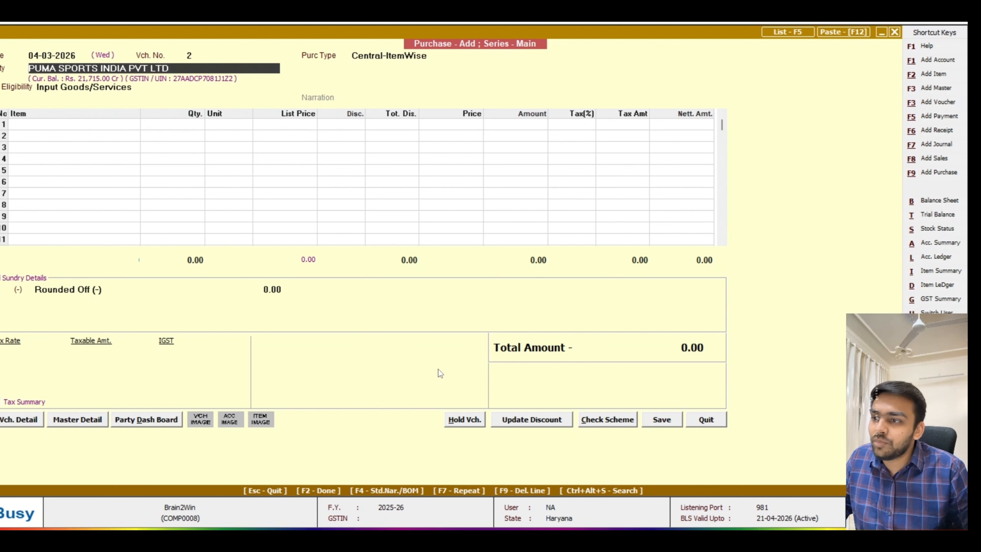
pyautogui.press('Return')
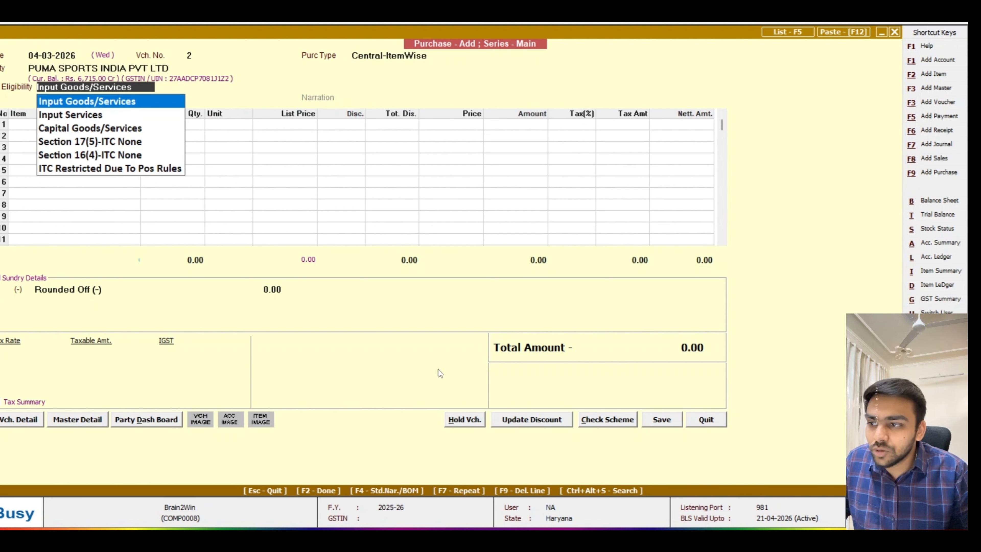
pyautogui.press('Return')
# Step: Add 10 pcs. of Sneakers at a list price of 800.00 and proceed to its parameterized stock details
pyautogui.write('snea')
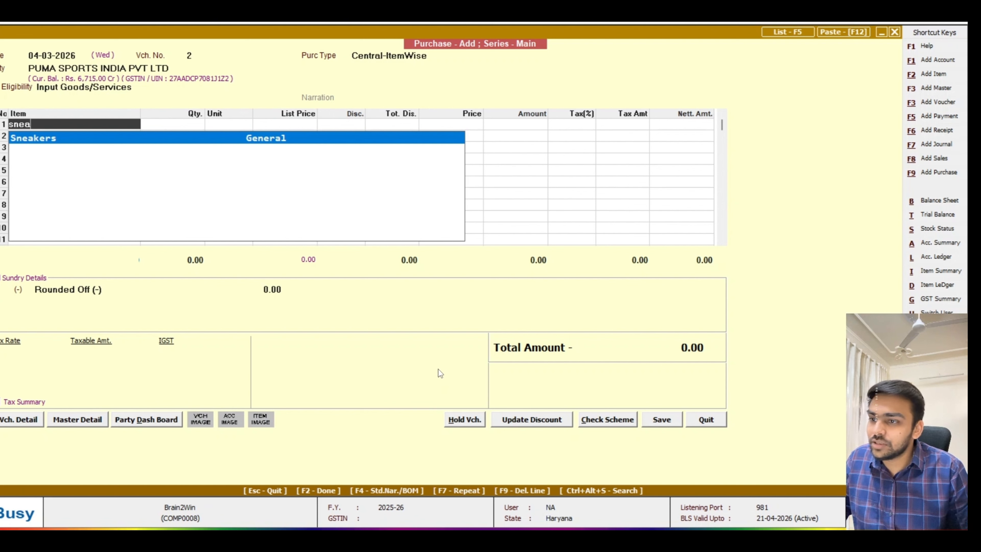
pyautogui.press('Return')
pyautogui.write('10')
pyautogui.press('Return')
pyautogui.press('Return')
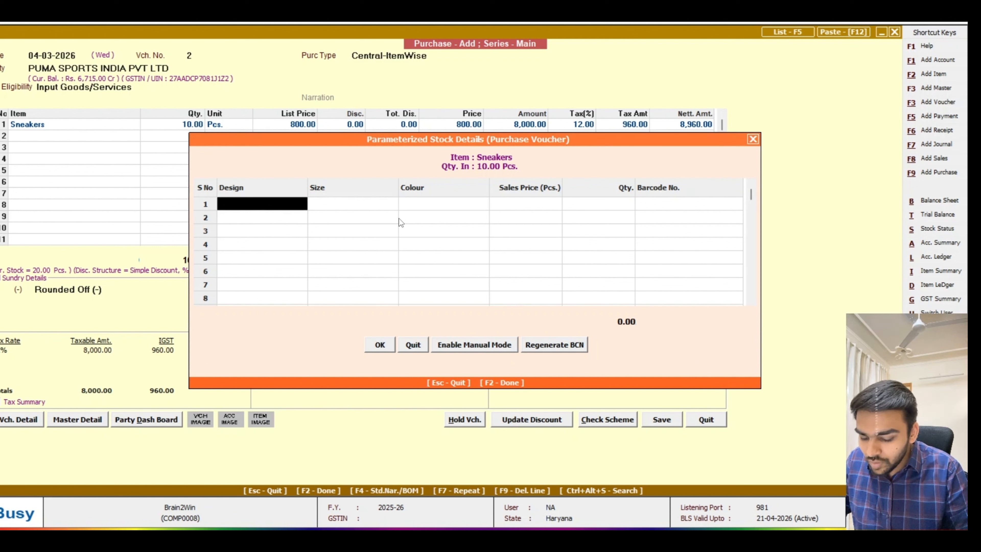
# Step: Enter design Runner Z, size 9 and colour Black in the first row of the Sneakers parameterized stock details
pyautogui.write('runner z')
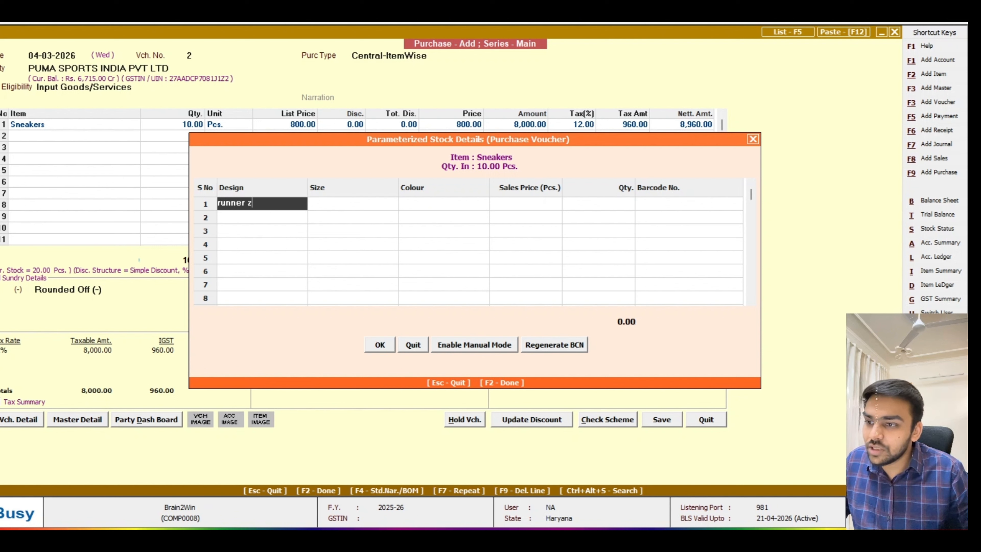
pyautogui.press('Return')
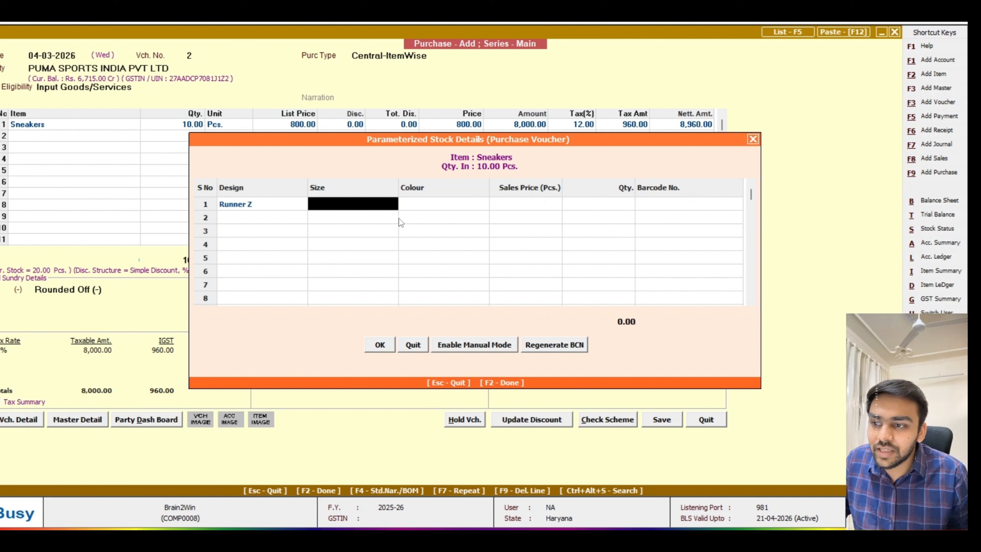
pyautogui.press('space')
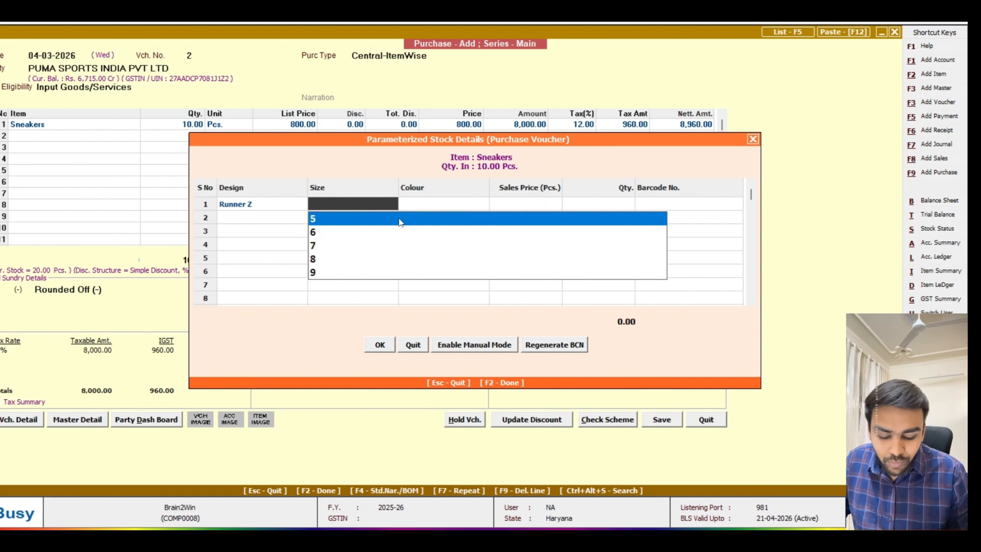
pyautogui.press('Down')
pyautogui.press('Down')
pyautogui.press('Down')
pyautogui.press('Down')
pyautogui.press('Up')
pyautogui.press('Up')
pyautogui.press('Up')
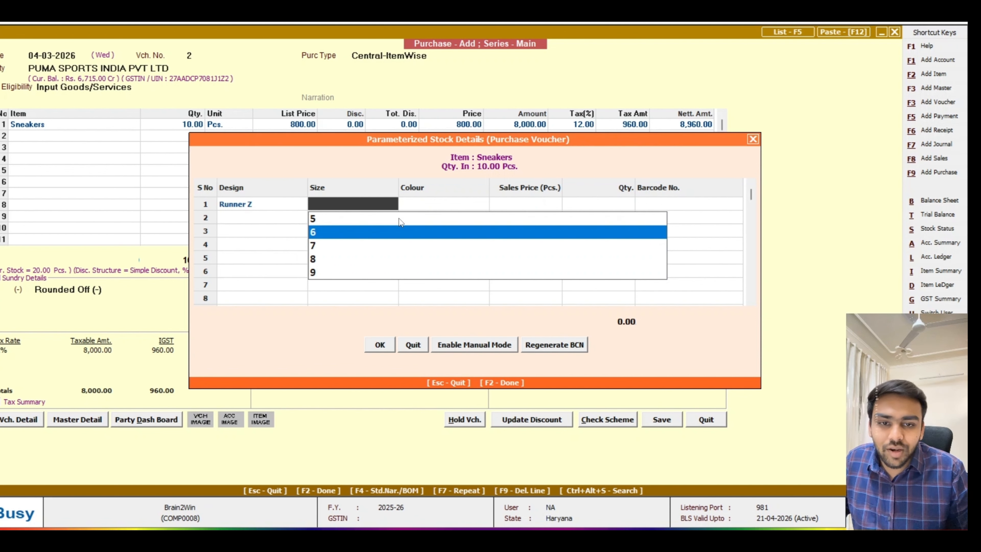
pyautogui.press('Down')
pyautogui.press('Down')
pyautogui.press('Down')
pyautogui.press('Return')
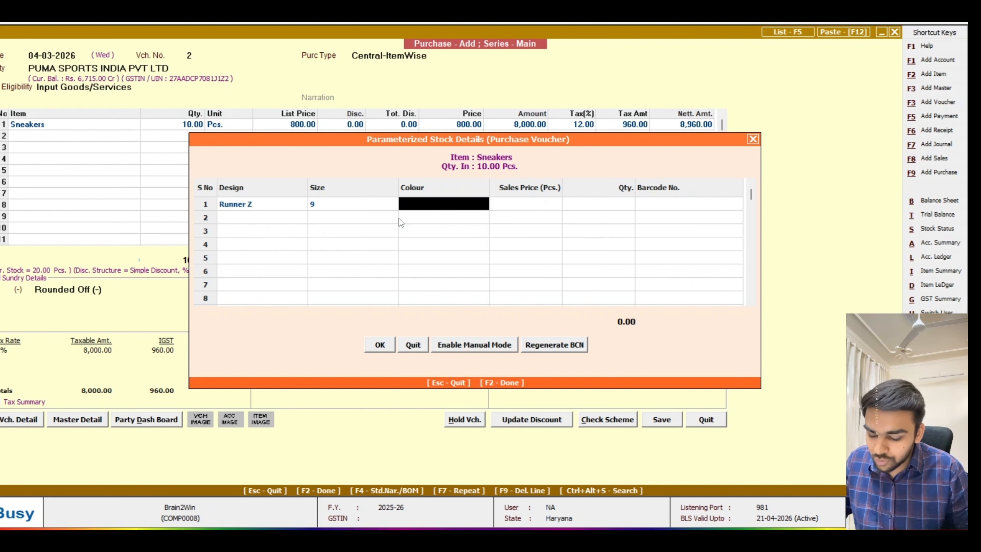
pyautogui.write('black')
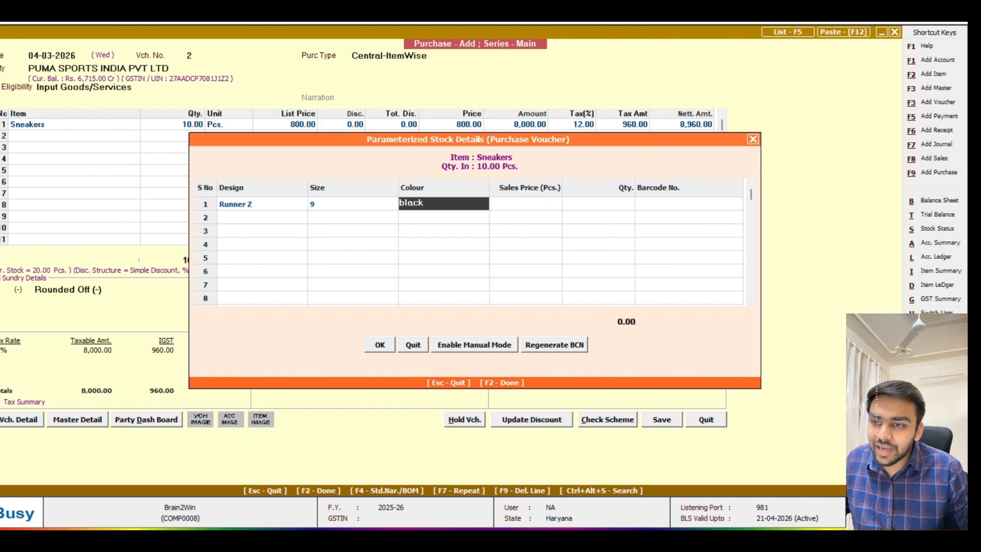
pyautogui.press('Return')
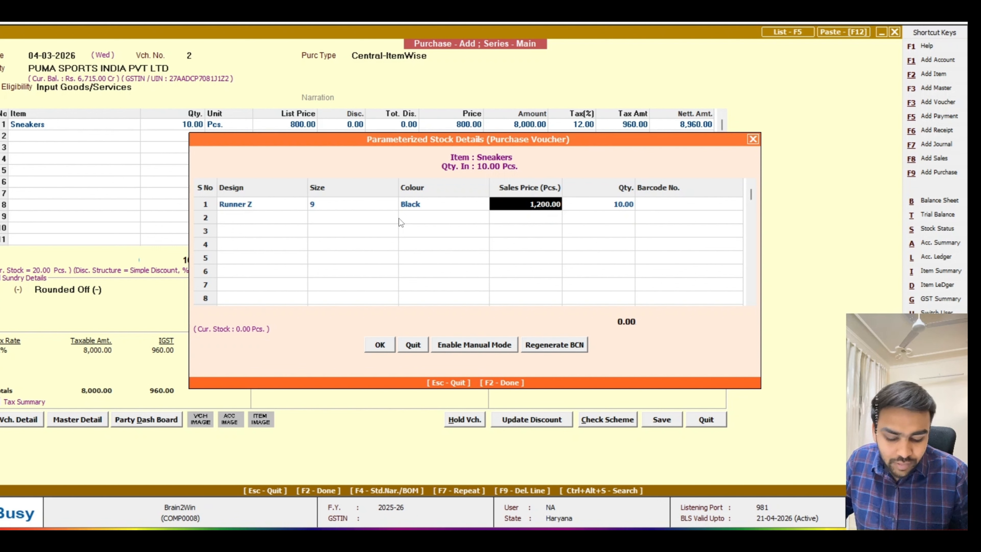
# Step: Set the row's sales price to 2000 for all 10 pcs. and allocate a unique barcode to each piece, accepting the stock details
pyautogui.write('2000')
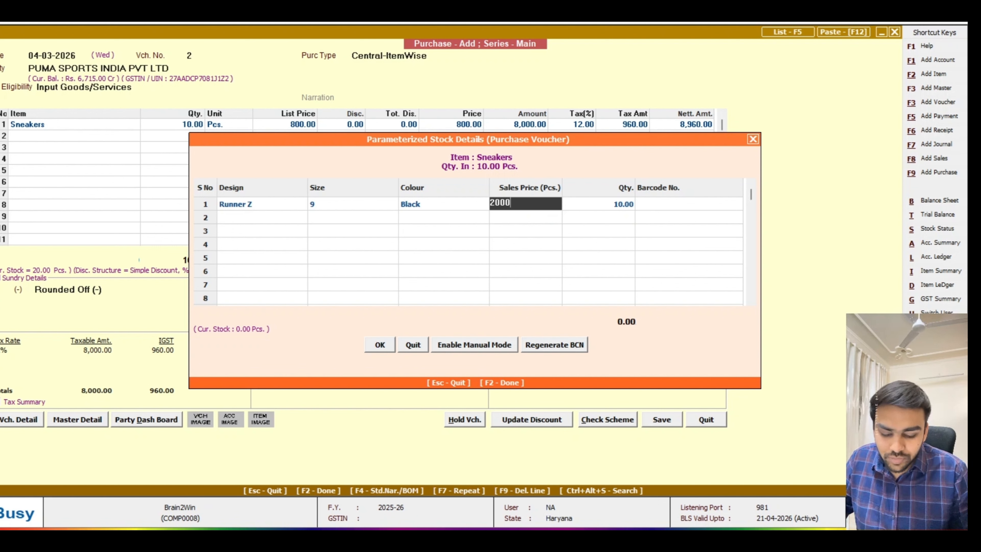
pyautogui.press('Return')
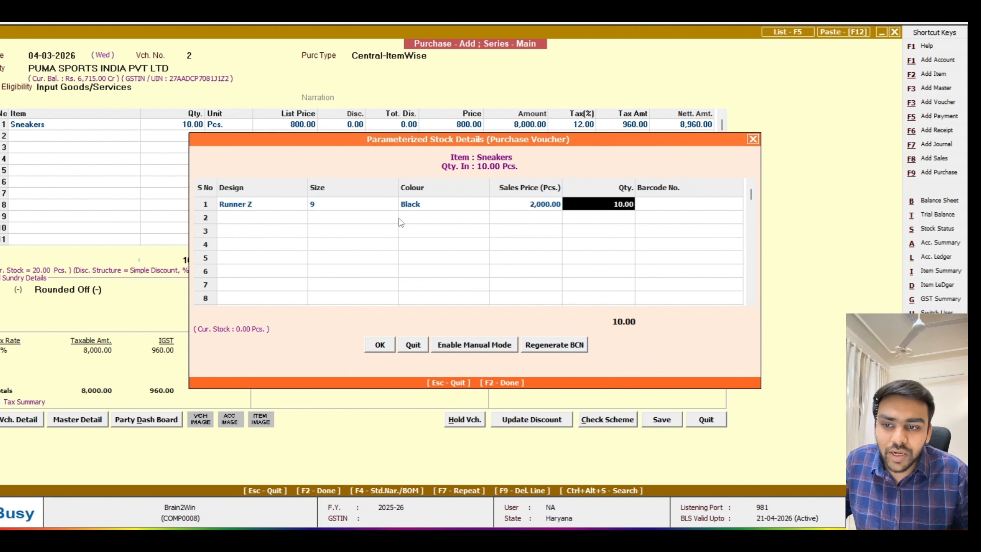
pyautogui.press('Return')
pyautogui.press('Return')
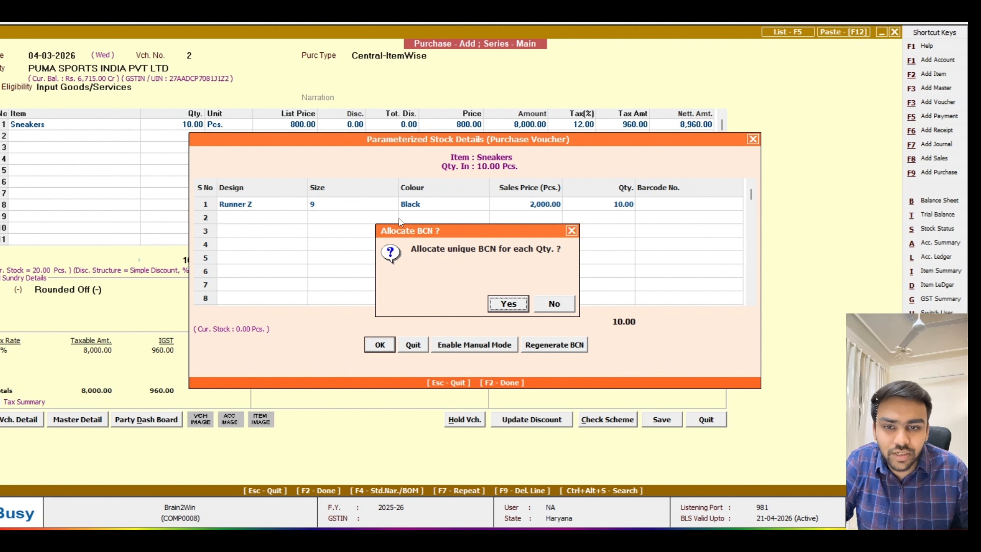
pyautogui.press('Return')
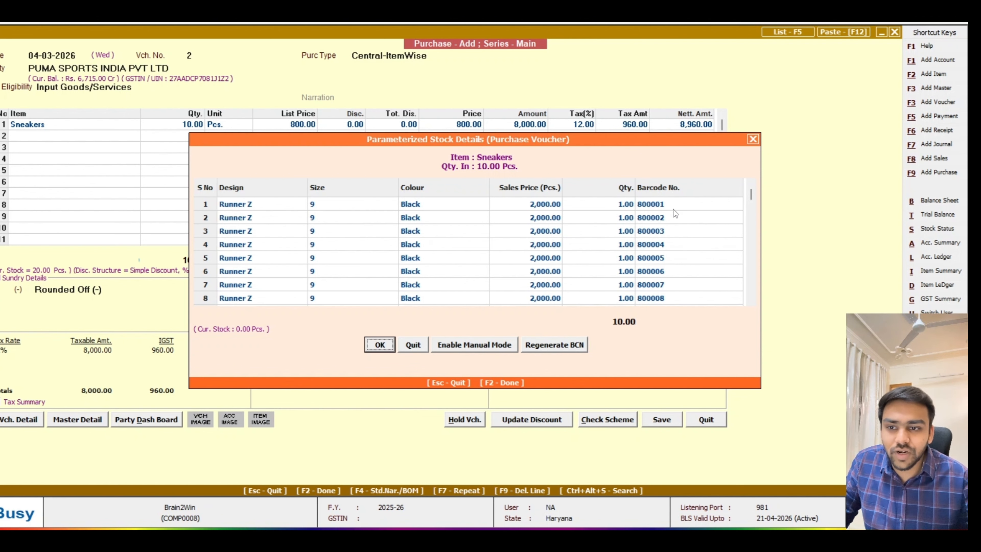
pyautogui.click(380, 345)
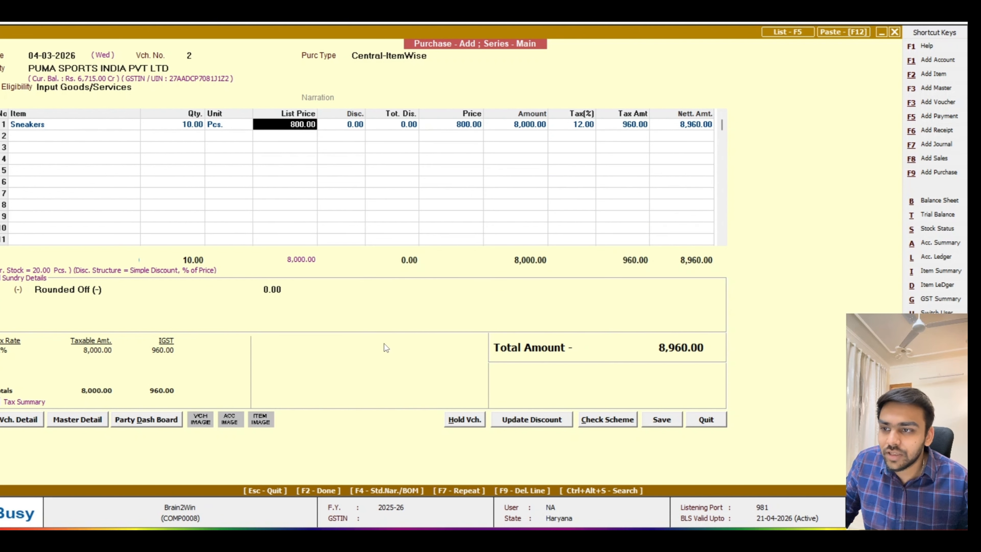
# Step: Save the purchase voucher with purchase bill number 4575, keeping the bill date 04-03-2026 for GST reporting
pyautogui.click(660, 420)
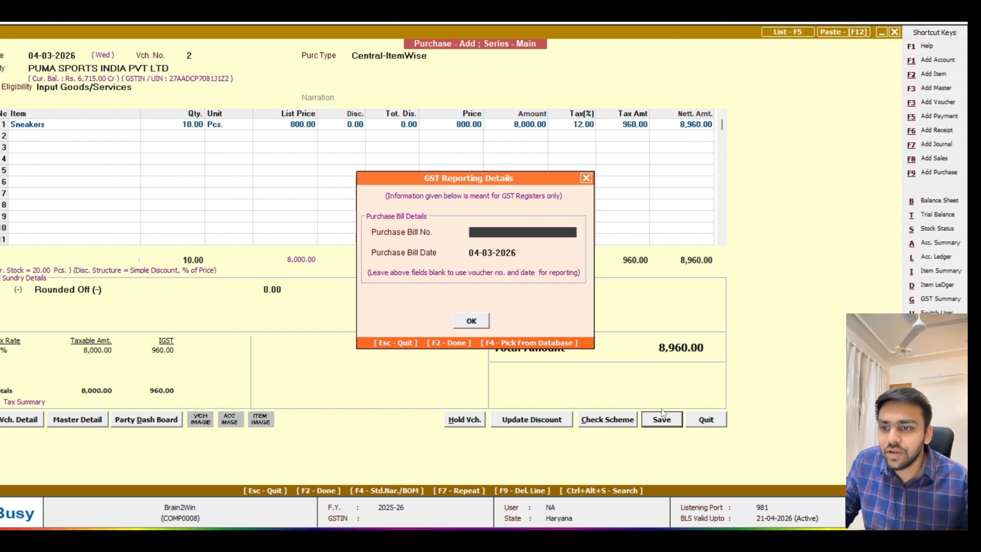
pyautogui.write('4575')
pyautogui.press('Return')
pyautogui.press('Return')
pyautogui.press('Return')
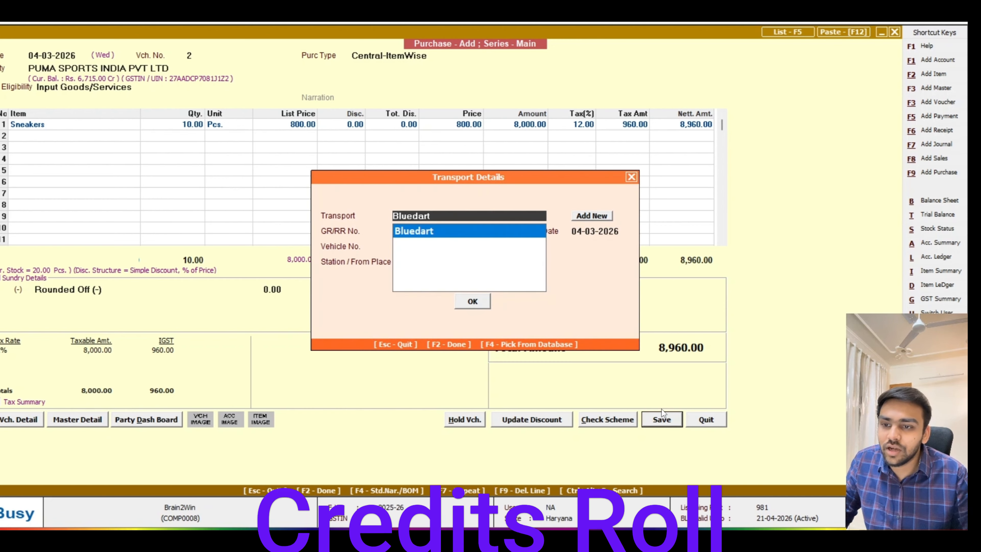
# Step: Choose Bluedart as the transport and accept the New Ref. bill adjustment to finish saving the purchase
pyautogui.press('Return')
pyautogui.press('Return')
pyautogui.press('Return')
pyautogui.press('Return')
pyautogui.press('Return')
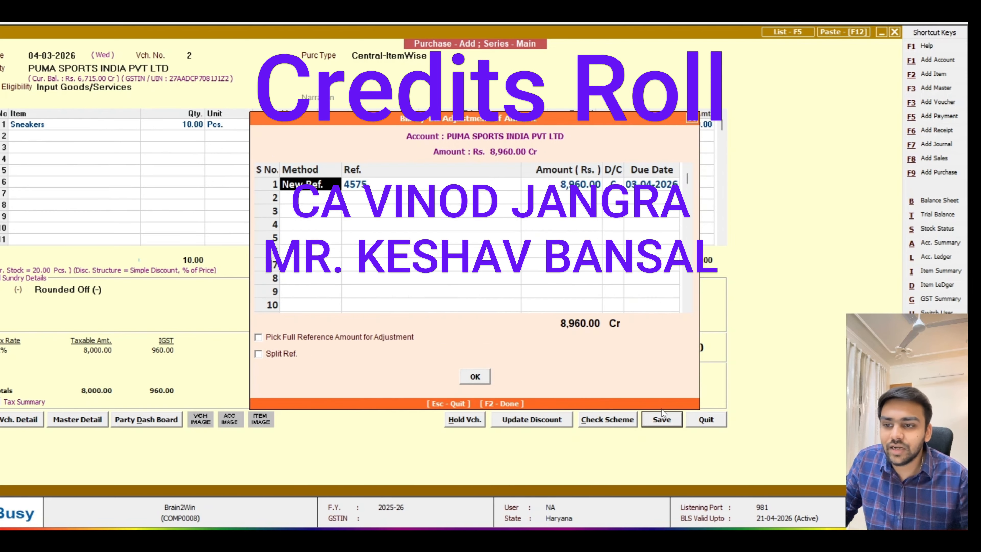
pyautogui.press('F2')
pyautogui.press('F2')
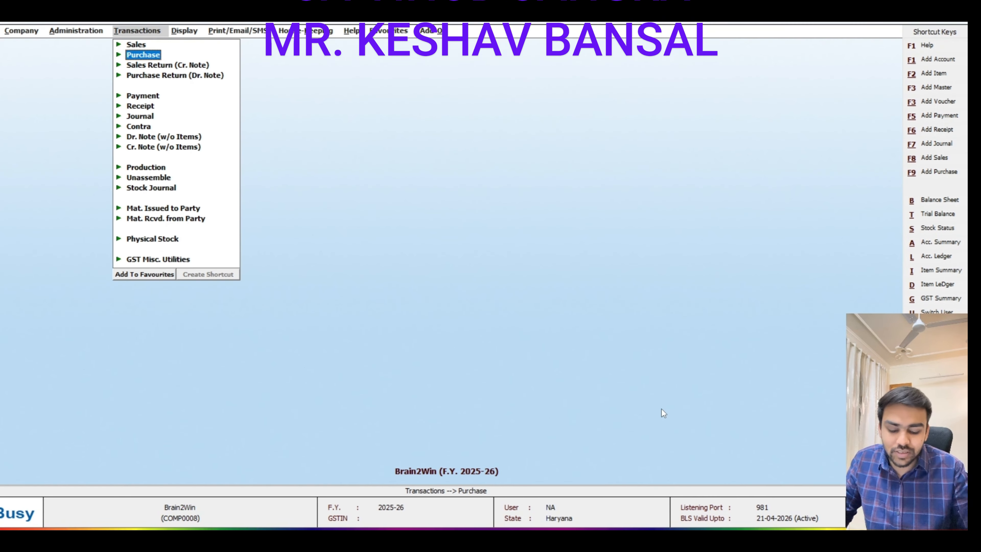